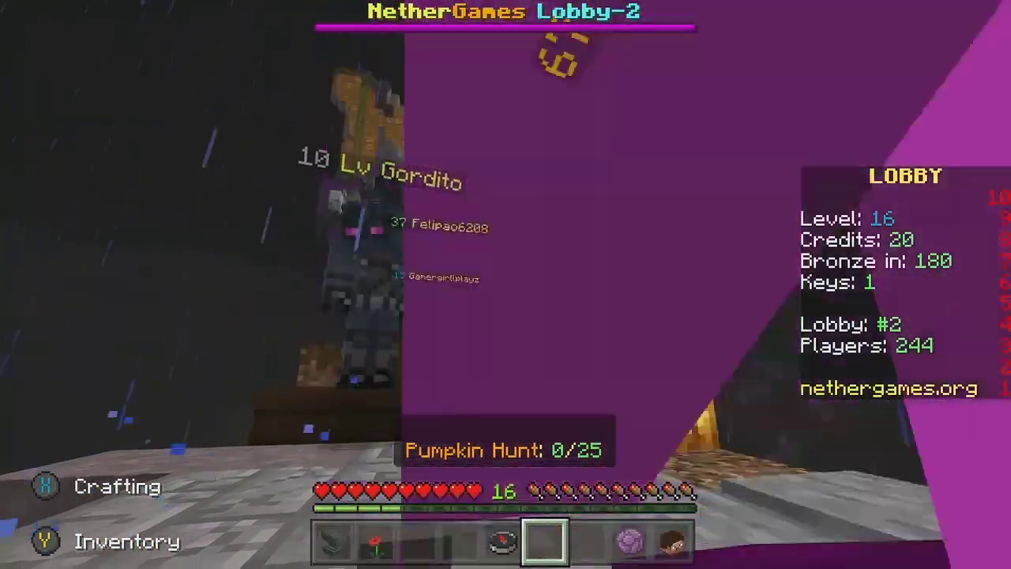
- Leave the Minecraft lobby for the console's home screen, closing the streaming text-entry prompt
key("super")
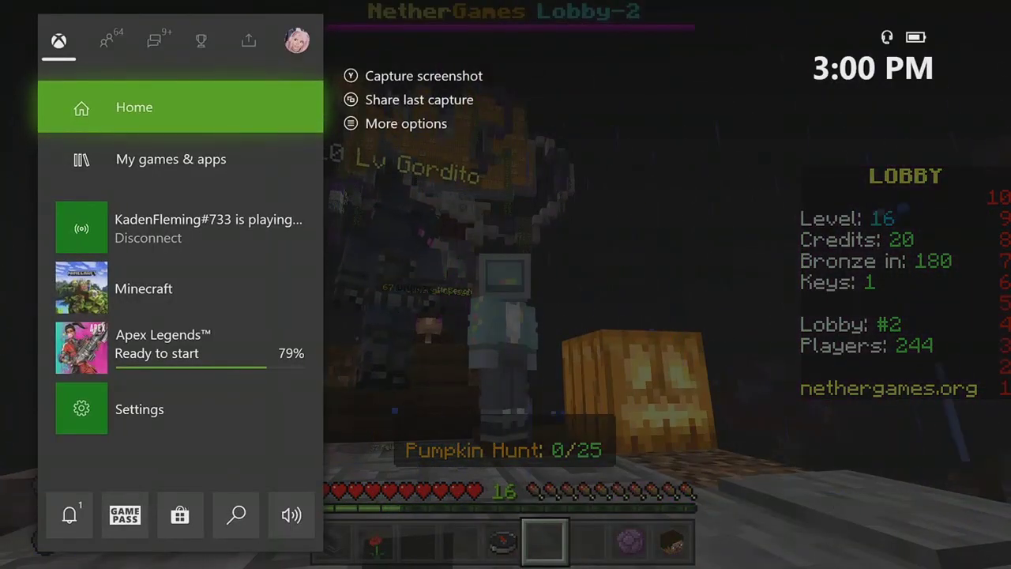
key("Escape")
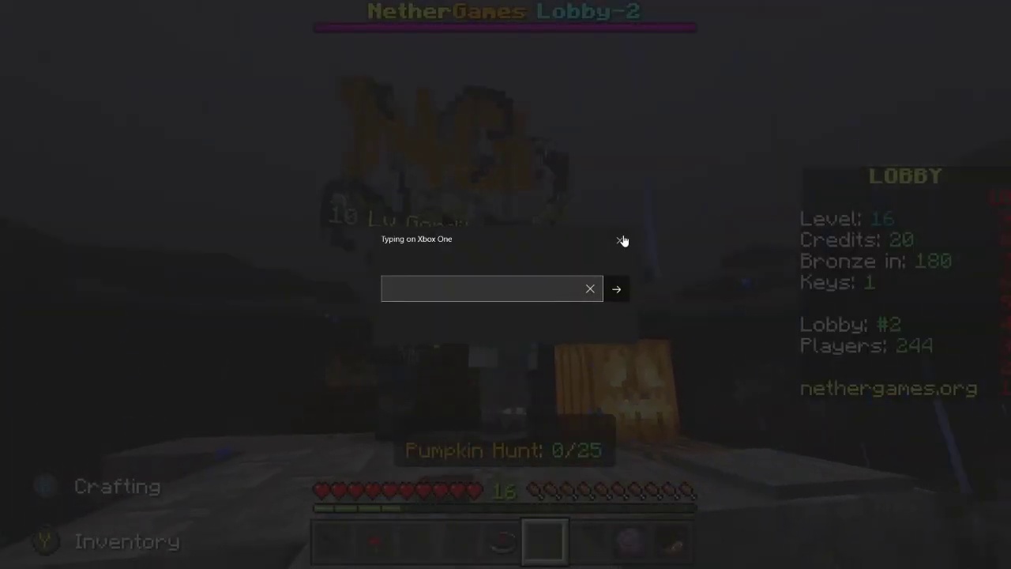
left_click(620, 240)
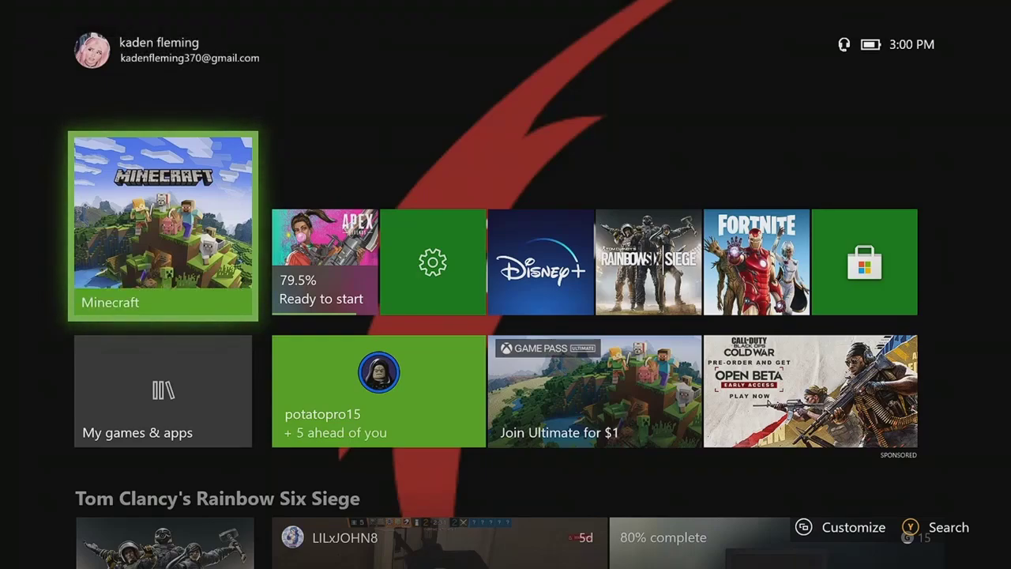
- Open the console's Settings at the General category
key("Home")
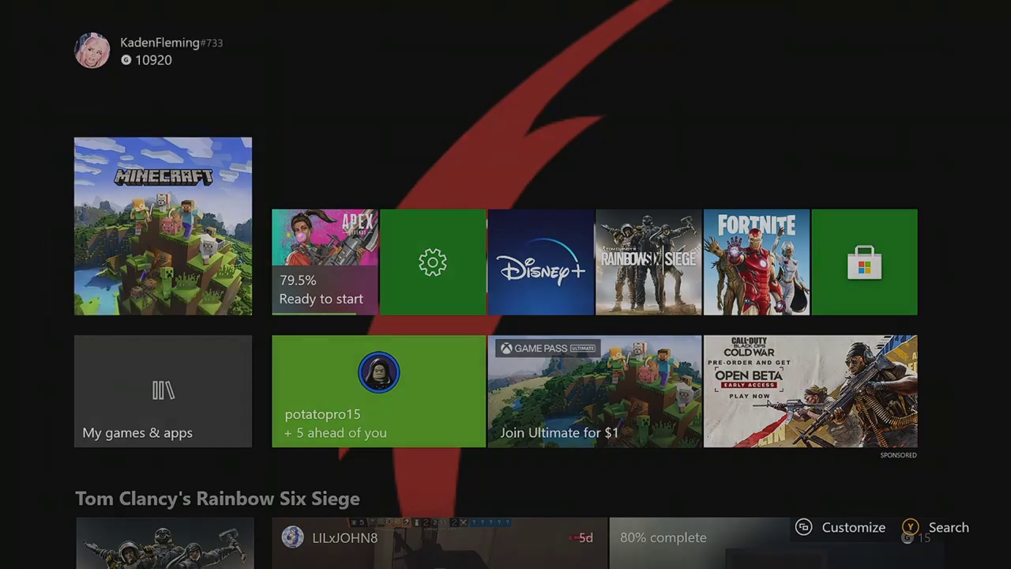
key("Right")
key("Right")
key("Right")
key("Right")
key("Right")
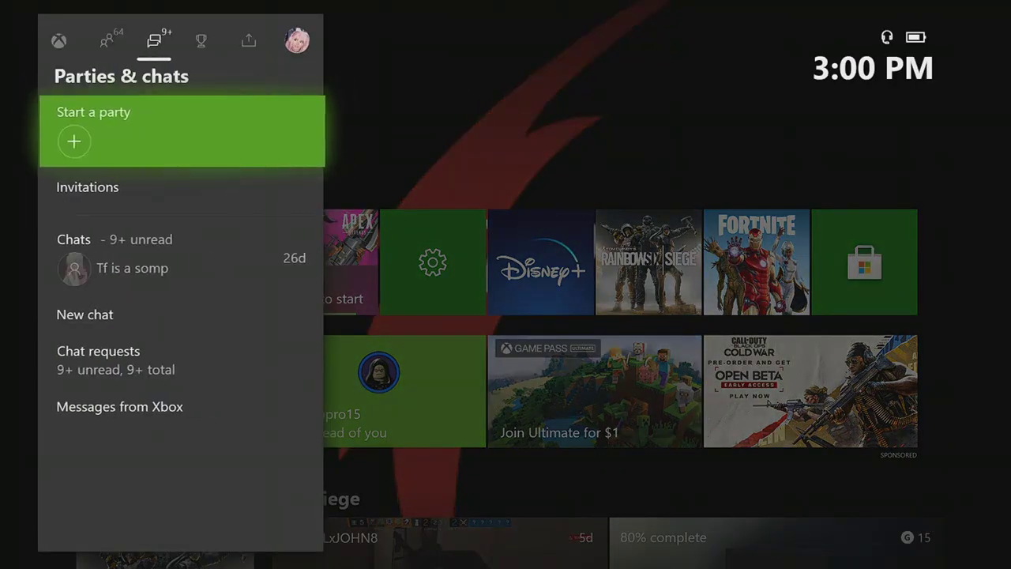
key("Down")
key("Down")
key("Down")
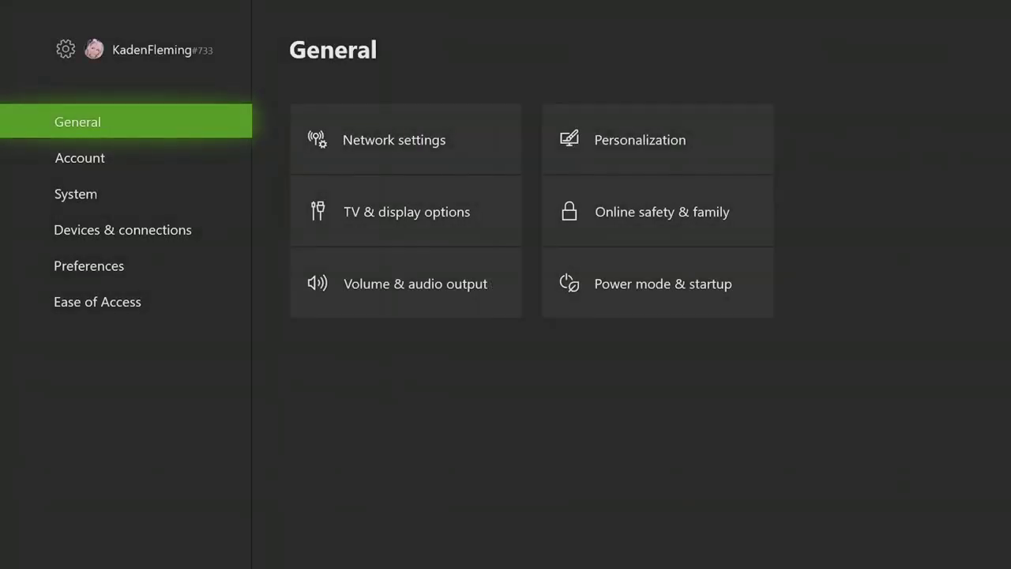
- Open the Network settings from the General category
key("Right")
key("Left")
key("Right")
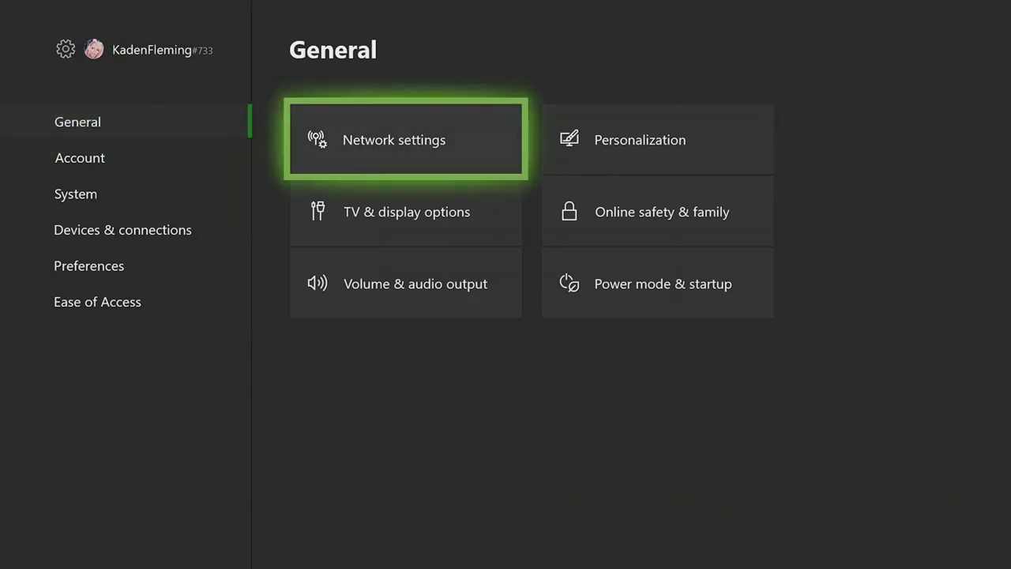
key("Left")
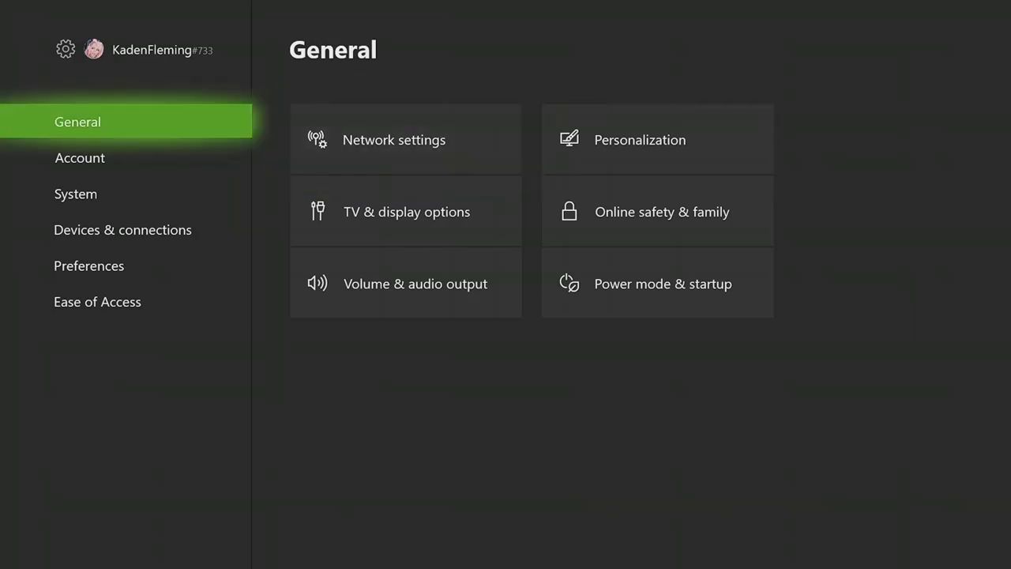
key("Down")
key("Up")
key("Right")
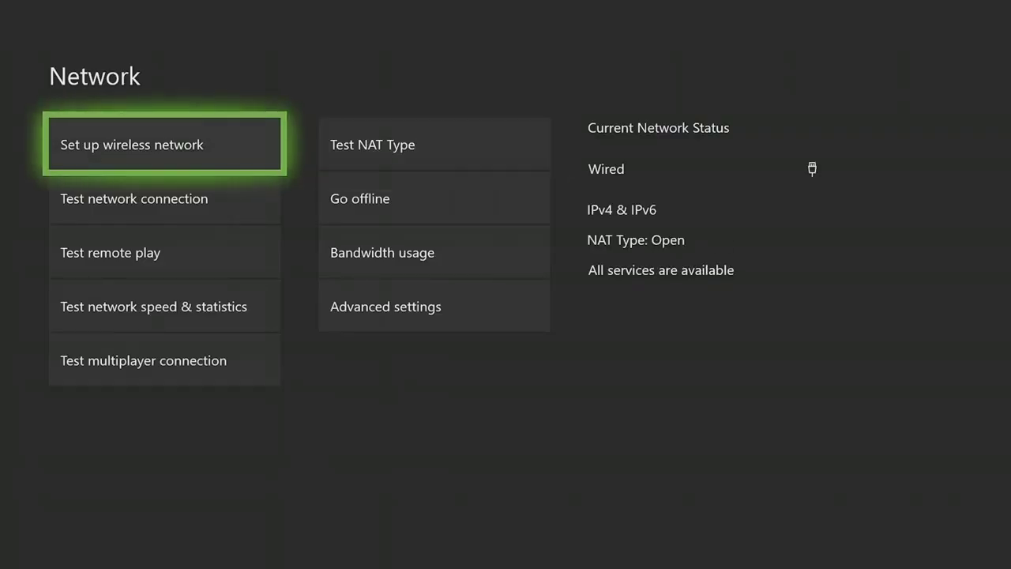
- Open the Advanced settings of the network
key("Down")
key("Down")
key("Down")
key("Up")
key("Up")
key("Up")
key("Right")
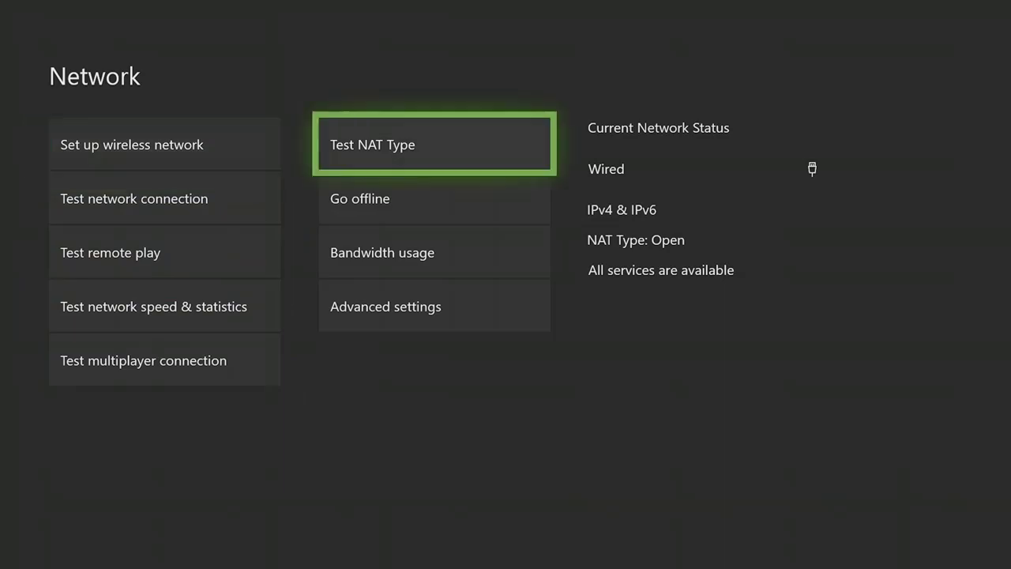
key("Left")
key("Right")
key("Down")
key("Down")
key("Down")
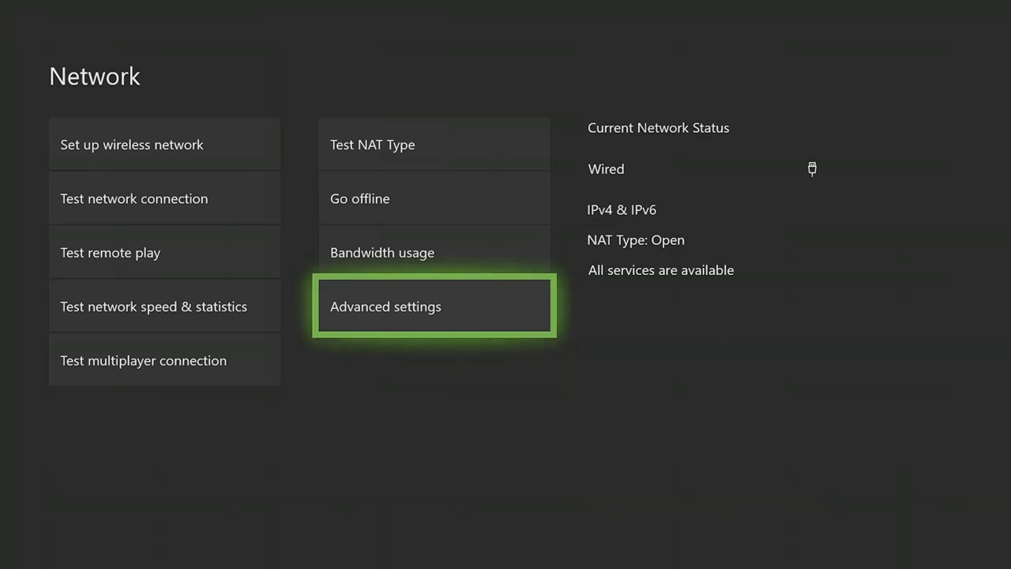
key("Return")
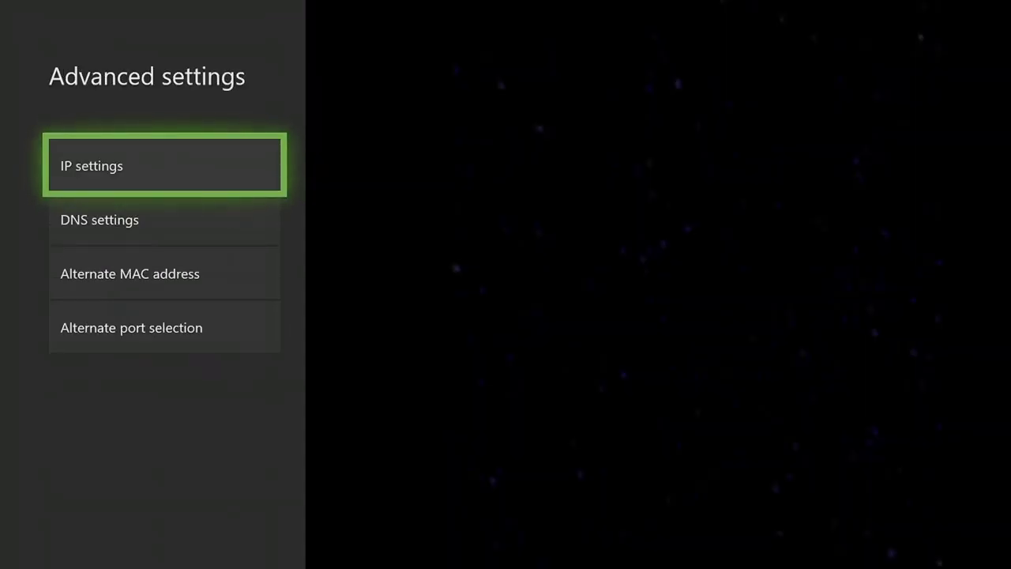
- Choose Manual for the IPv4 DNS settings and dismiss the streaming text-entry prompt over the primary DNS address
key("Down")
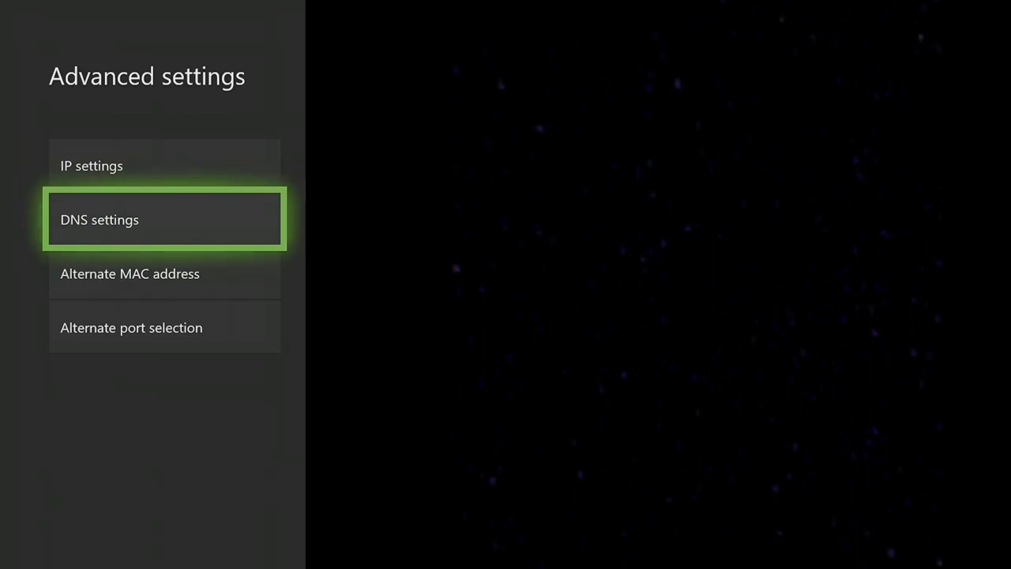
key("Return")
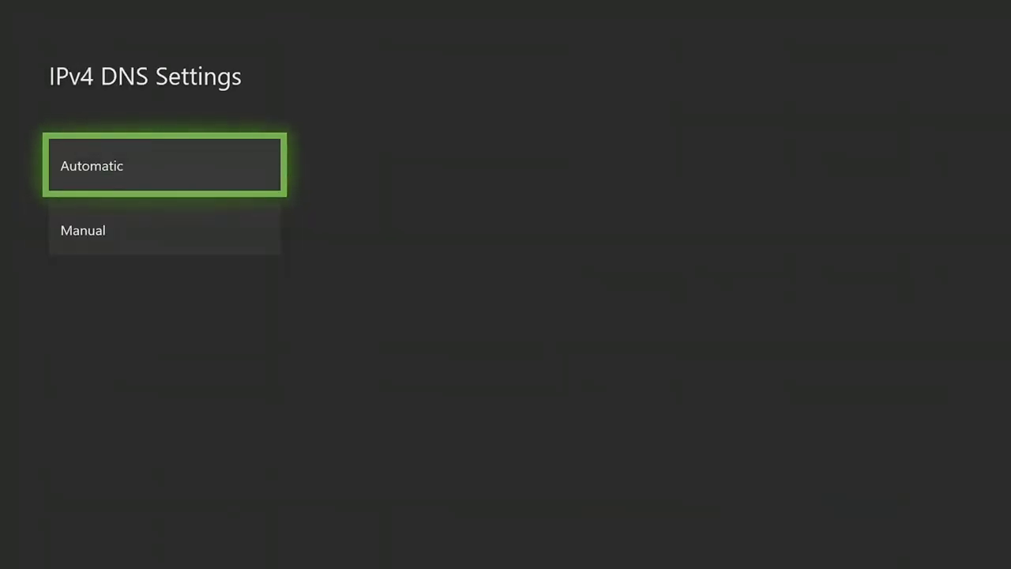
key("Down")
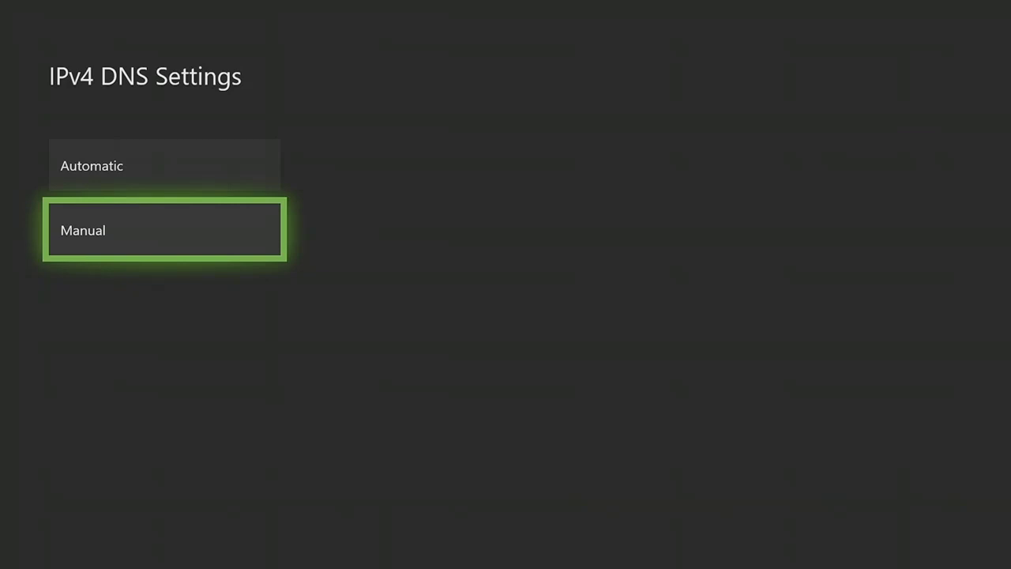
key("Up")
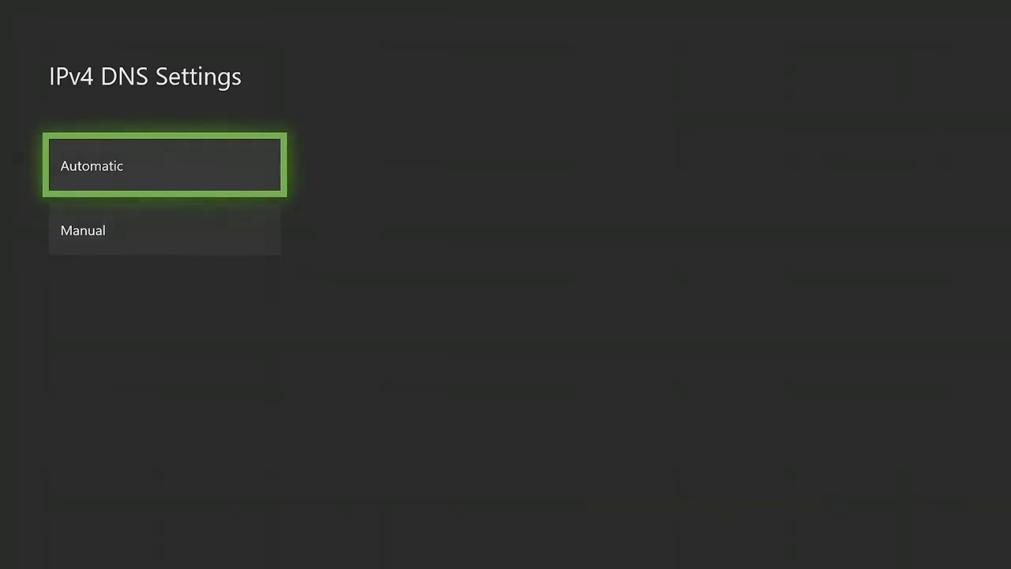
key("Down")
key("Return")
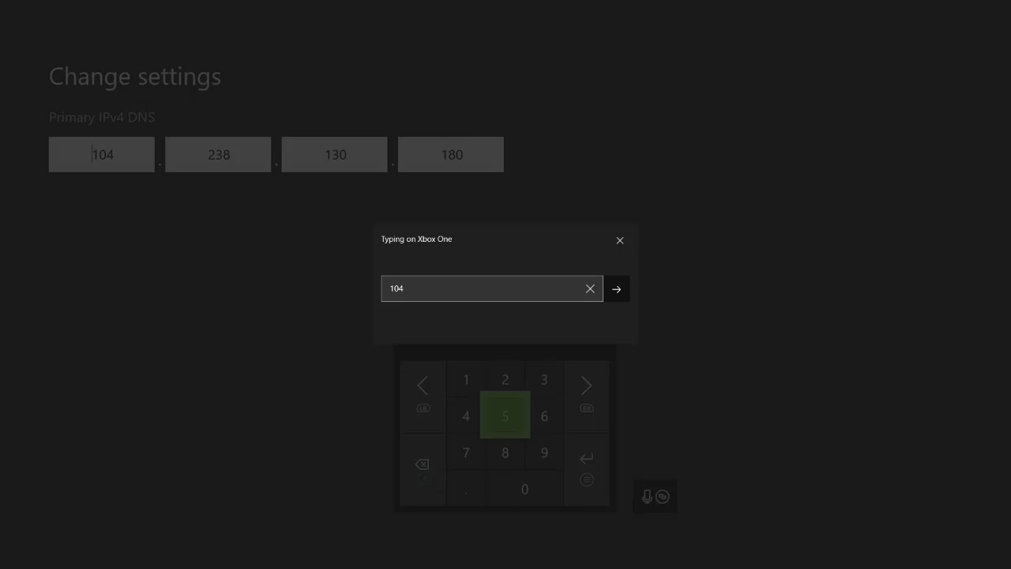
left_click(615, 245)
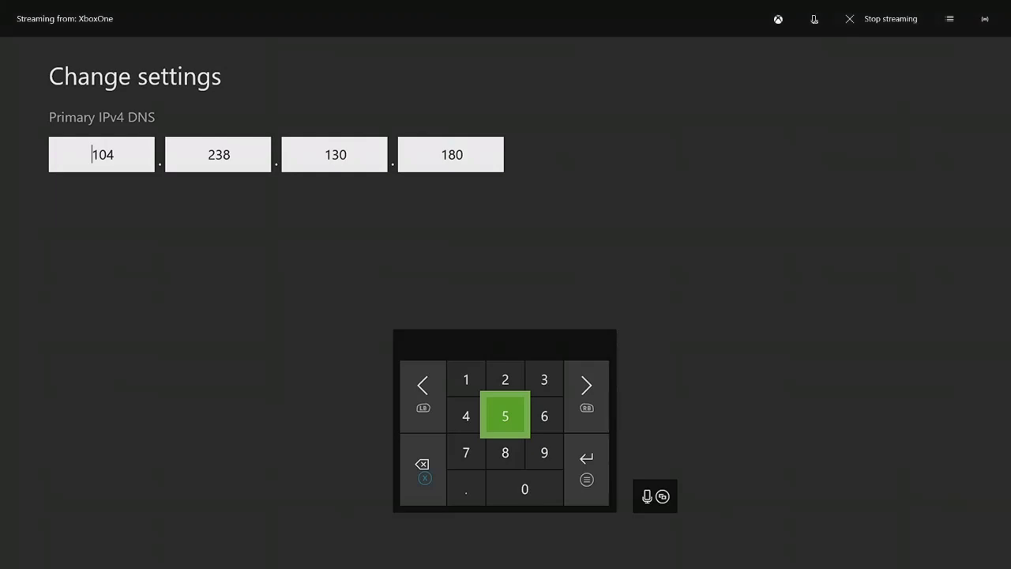
- Clear all four parts of the primary IPv4 DNS address
key("Left")
key("Up")
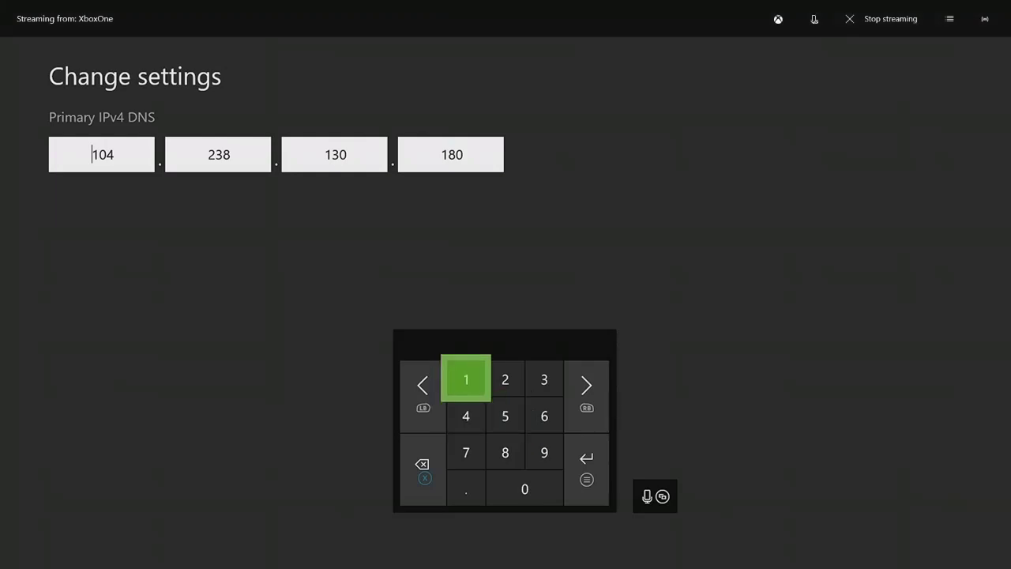
key("Left")
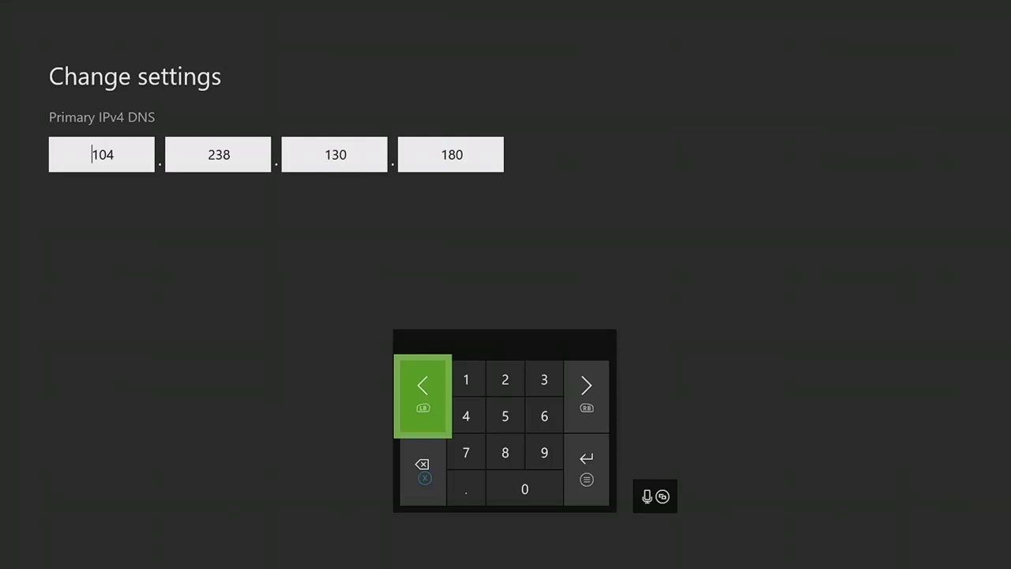
key("Right")
key("Right")
key("Right")
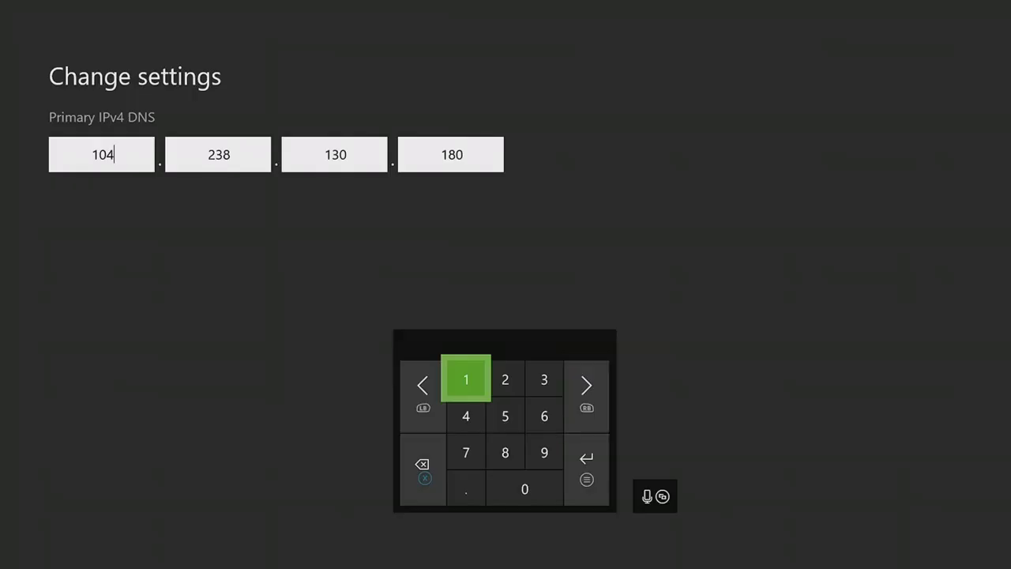
key("Right")
key("Right")
key("Right")
key("BackSpace")
key("BackSpace")
key("BackSpace")
key("BackSpace")
key("BackSpace")
key("BackSpace")
key("BackSpace")
key("BackSpace")
key("BackSpace")
key("BackSpace")
key("BackSpace")
key("BackSpace")
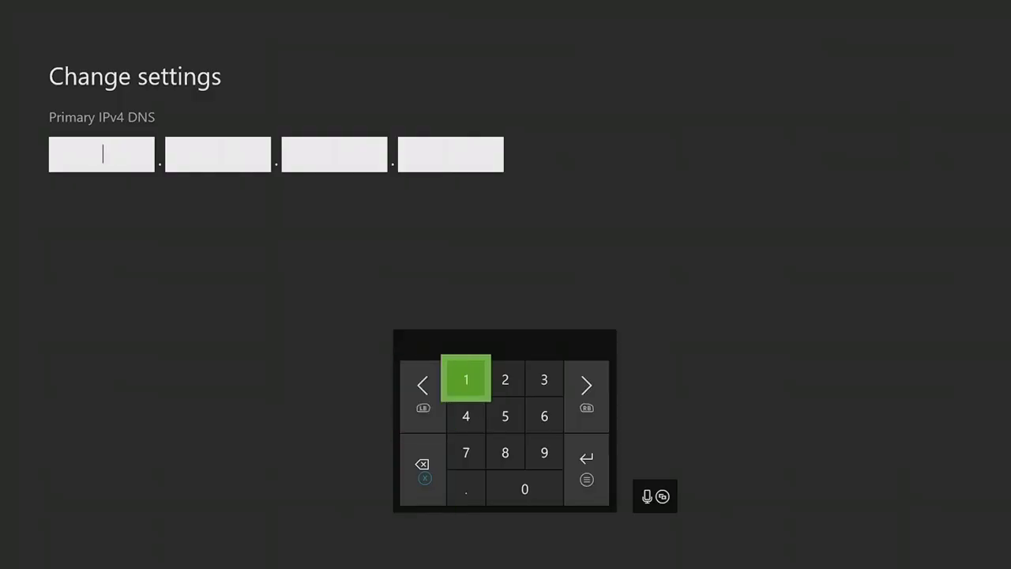
- Enter 104 as the first part of the primary IPv4 DNS address and move on to the second part
type("1")
key("Down")
key("Right")
key("Right")
key("Down")
key("Down")
type("0")
key("Up")
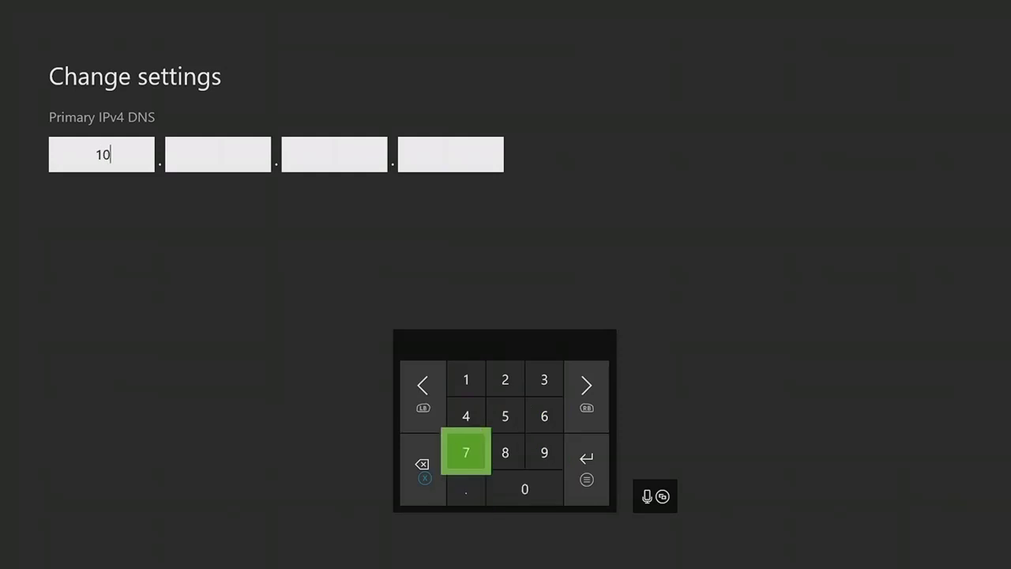
key("Up")
type("4")
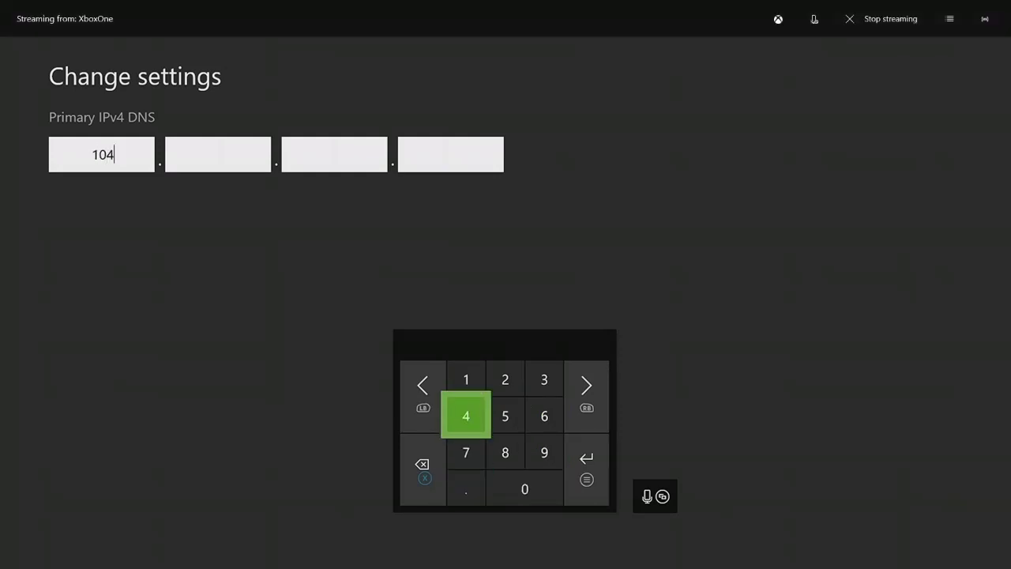
key("Return")
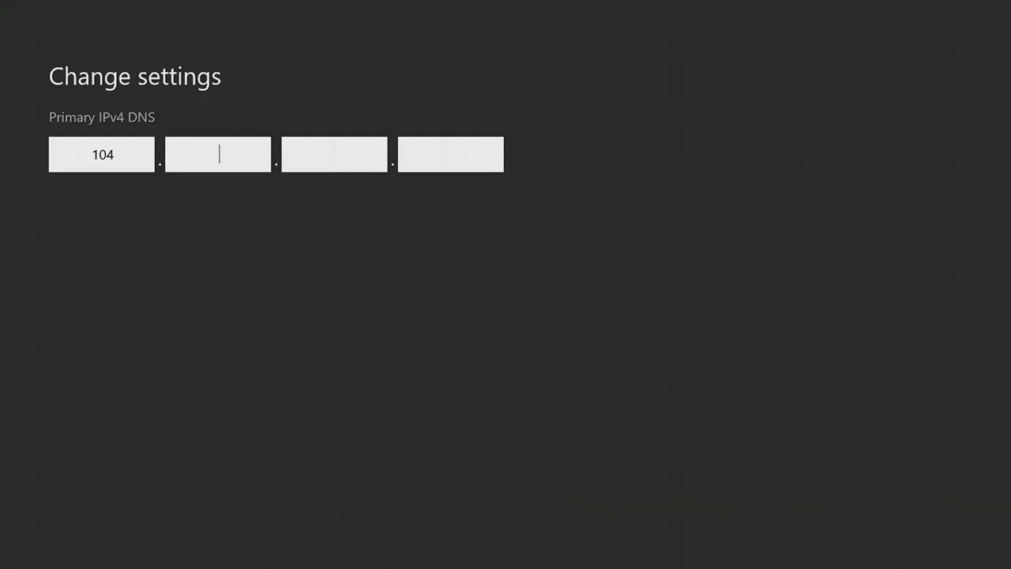
key("Return")
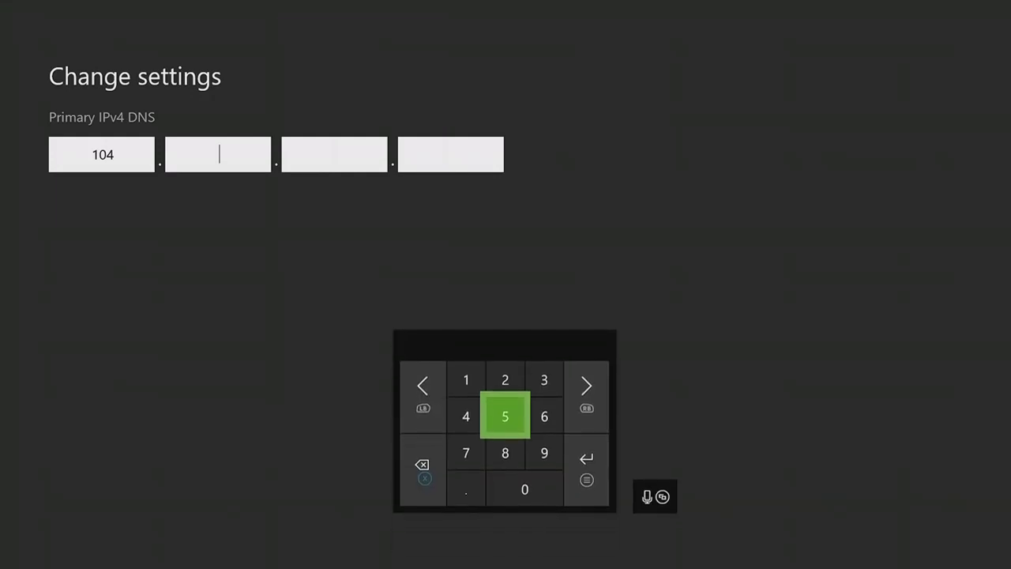
- Enter 238 as the second part of the primary IPv4 DNS address and begin the third part with 1
type("23")
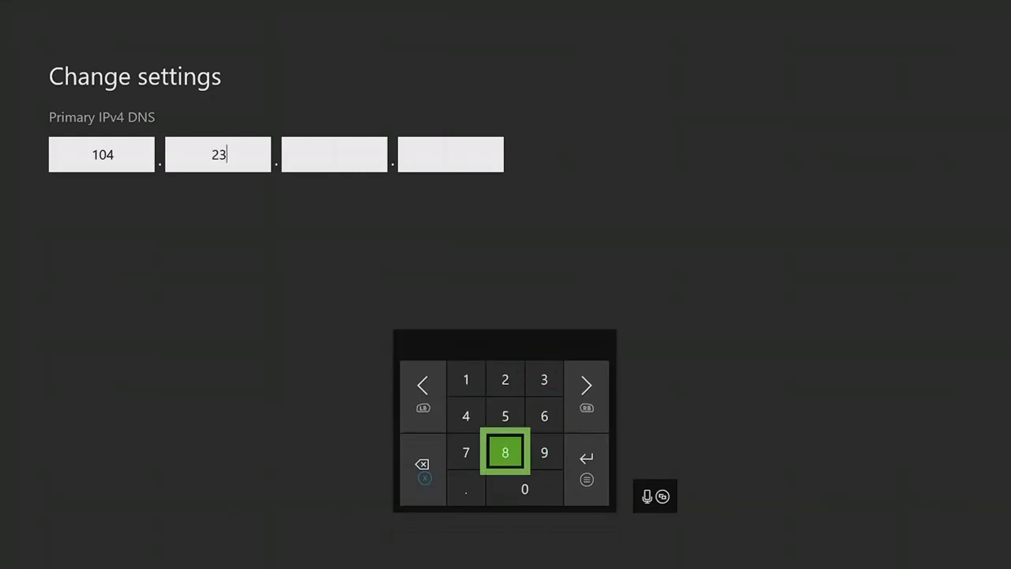
type("8")
key("Up")
key("Up")
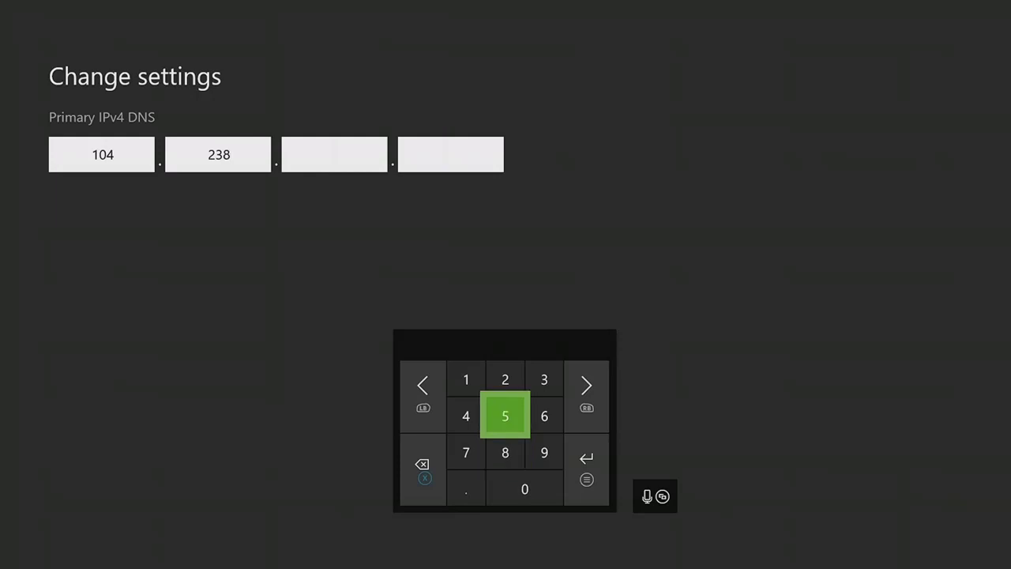
key("Left")
type("1")
key("Right")
key("Right")
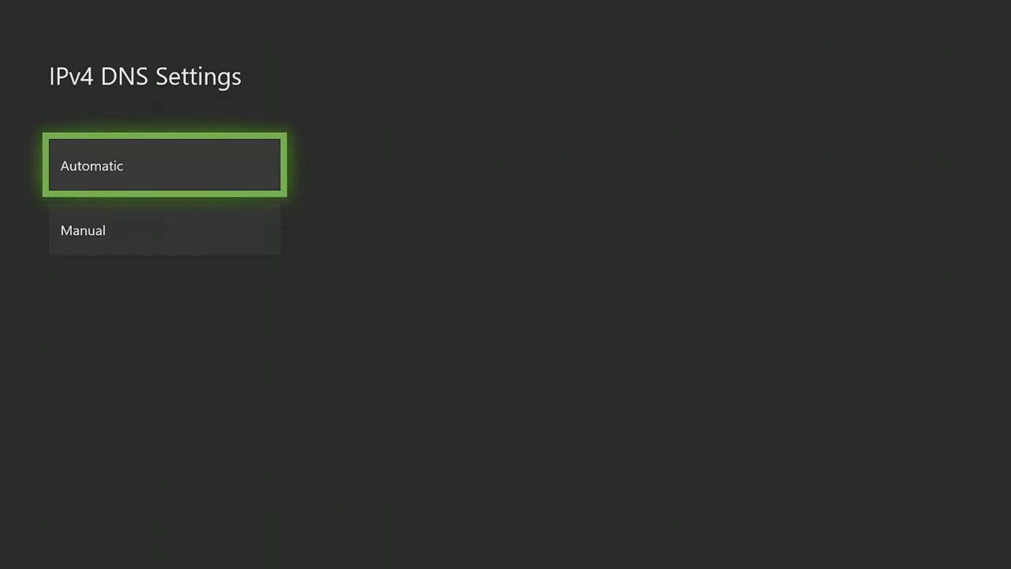
- Reopen the manual IPv4 DNS entry and set the first part of the primary address to 134
key("Down")
key("Return")
type("51")
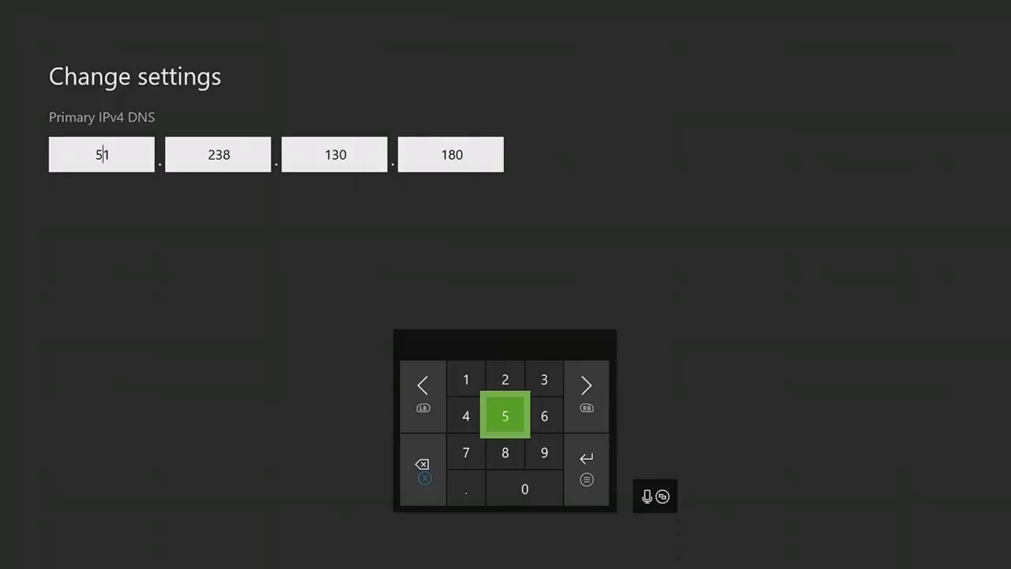
key("BackSpace")
key("Left")
key("Up")
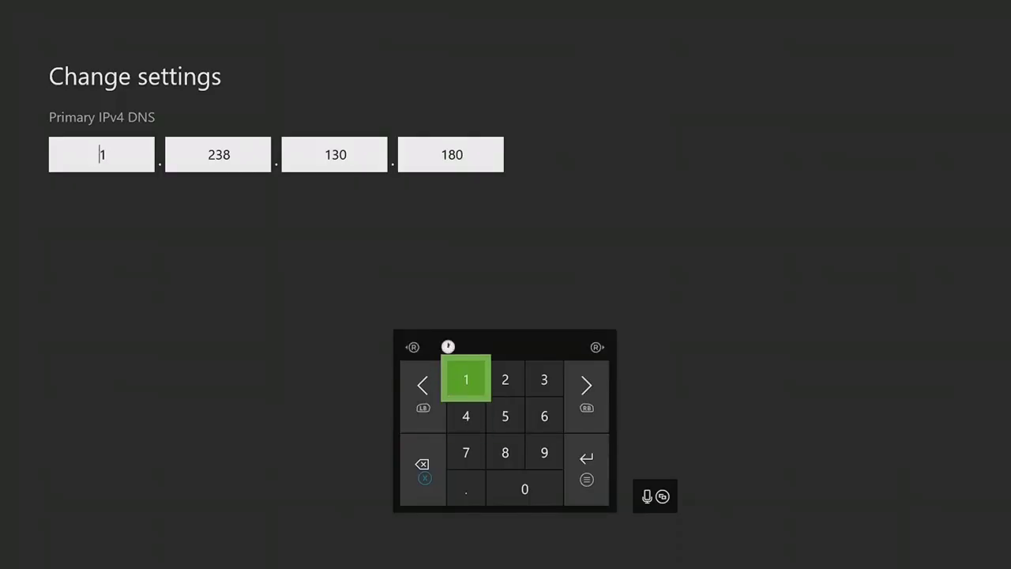
type("1")
key("Right")
key("Right")
type("3")
key("Left")
key("Down")
key("Left")
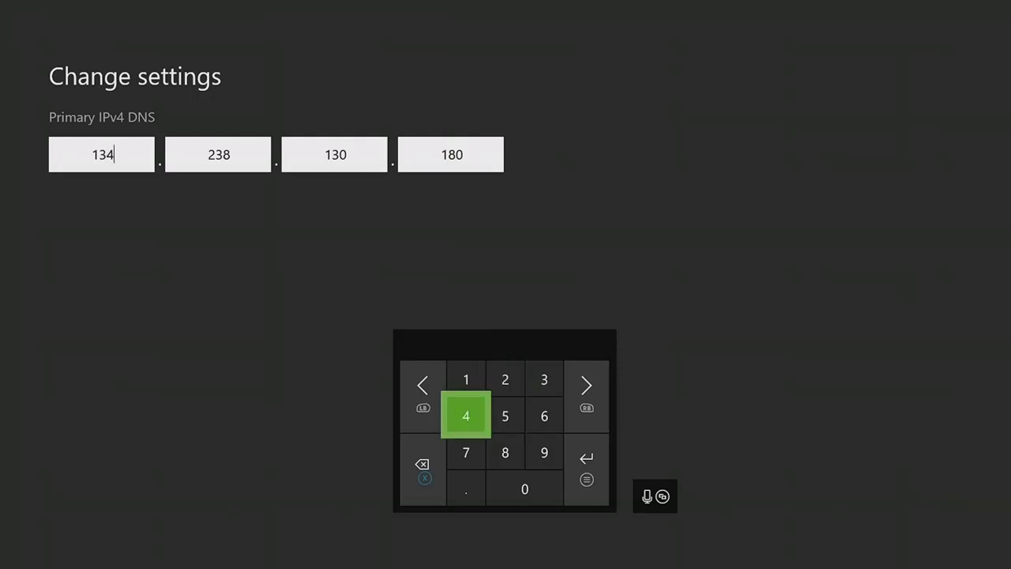
key("Right")
key("Right")
key("Right")
key("Left")
key("Left")
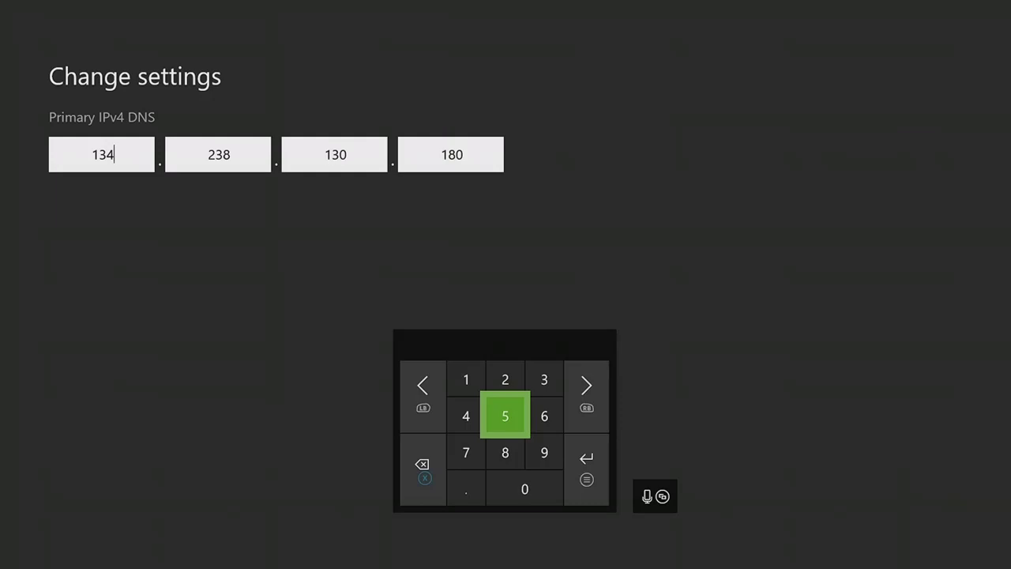
key("Down")
key("Left")
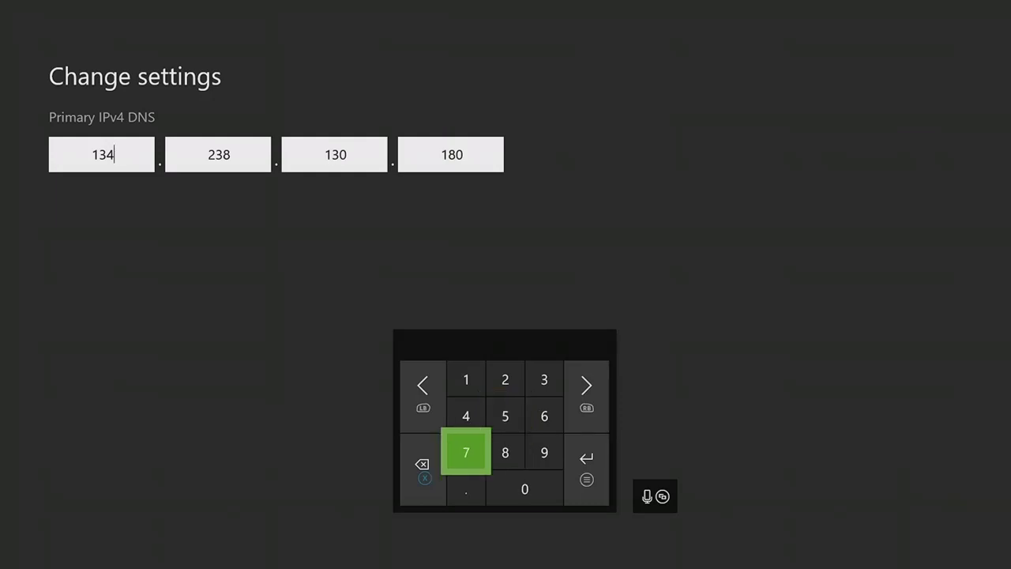
key("Right")
key("Up")
key("Up")
key("Down")
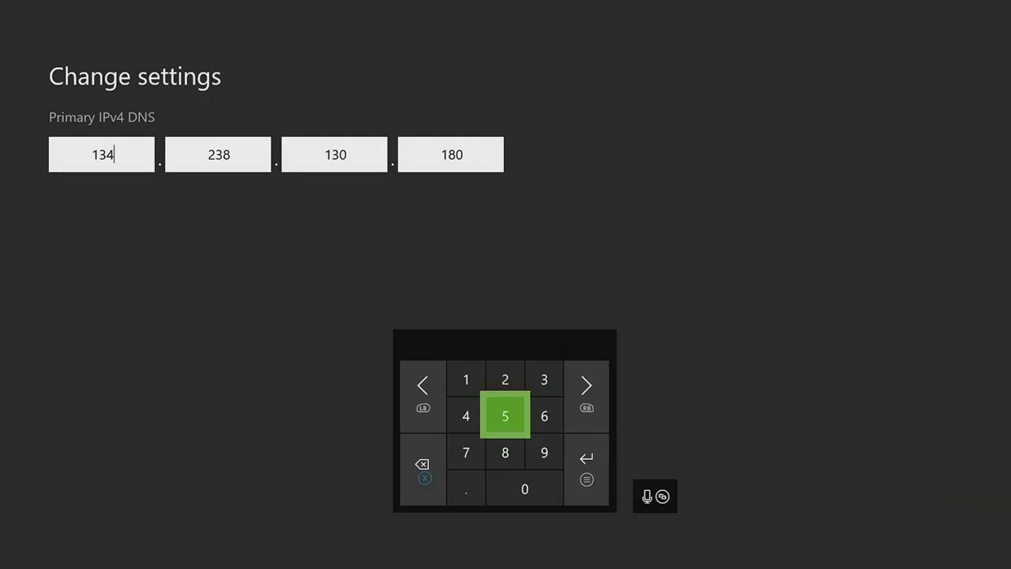
- Confirm 134.238.130.180 as the primary IPv4 DNS address and continue to the secondary address
key("Right")
key("Down")
key("Right")
key("Return")
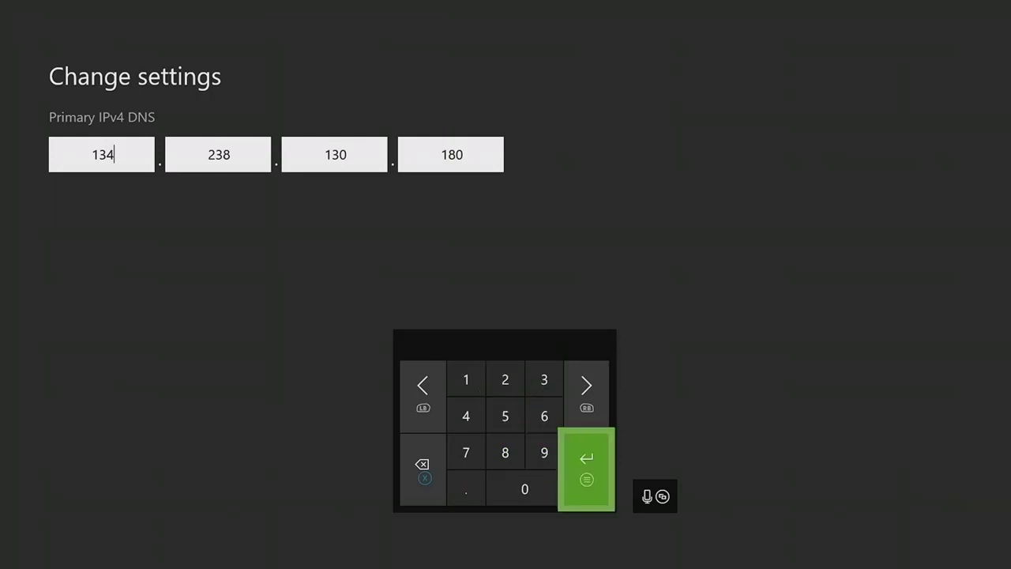
key("Up")
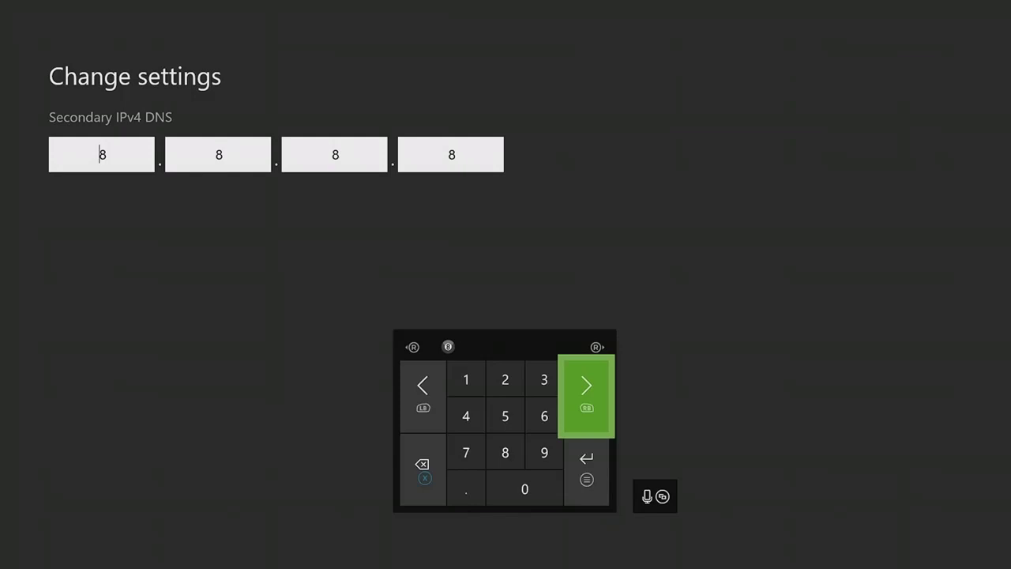
- Accept 8.8.8.8 as the secondary IPv4 DNS address and return to the advanced settings
key("Left")
key("Escape")
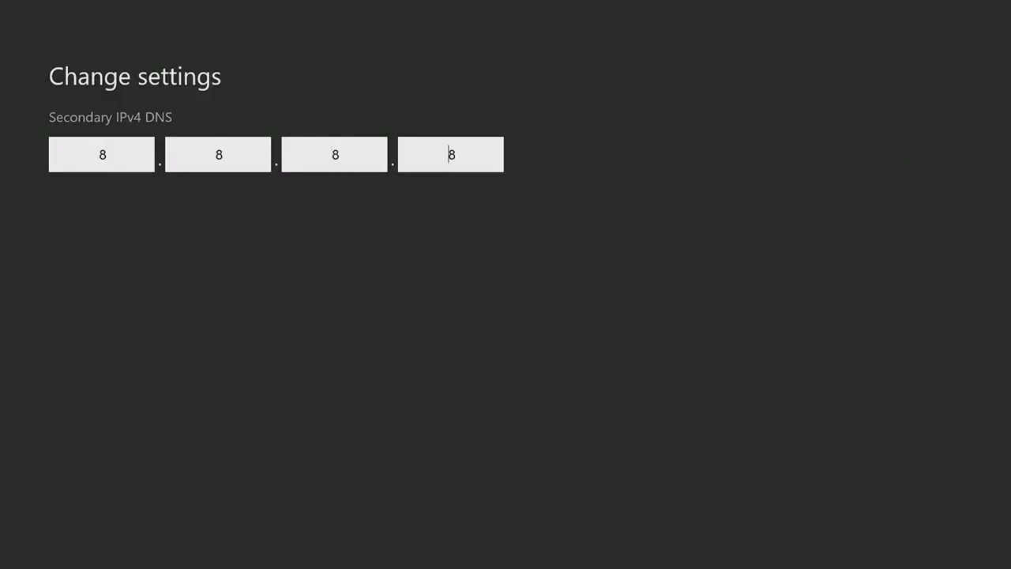
key("Left")
key("Return")
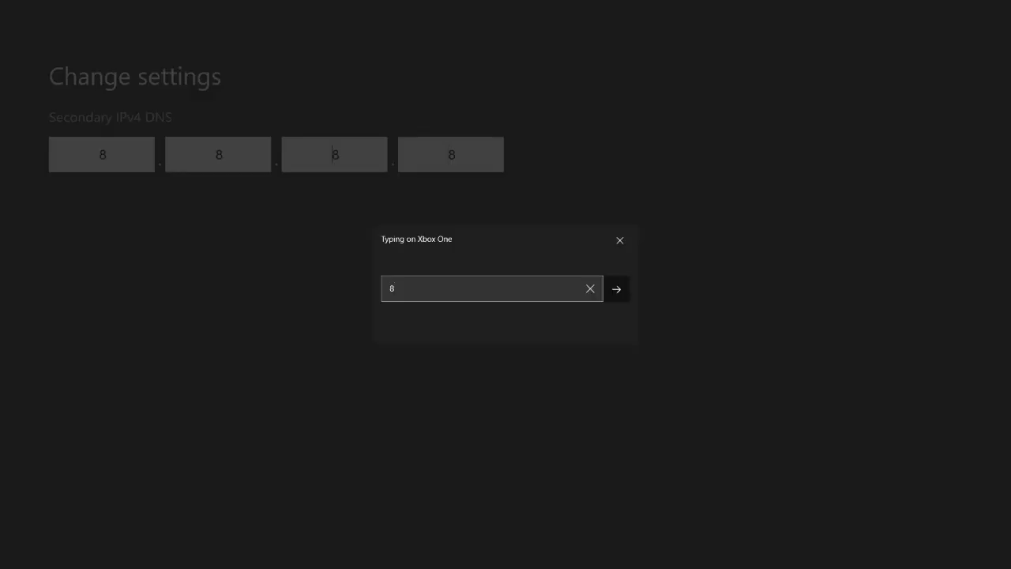
key("Escape")
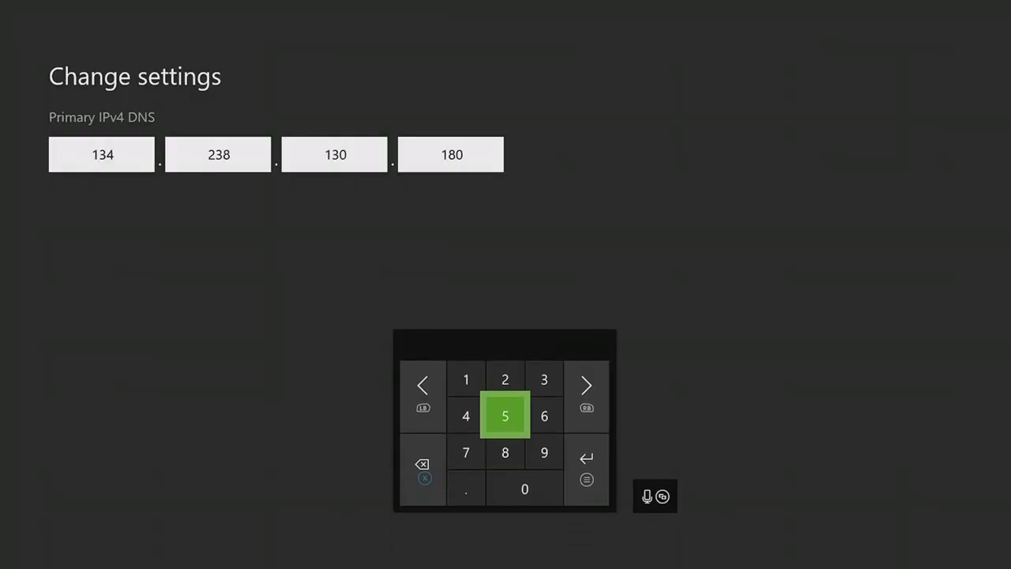
key("Return")
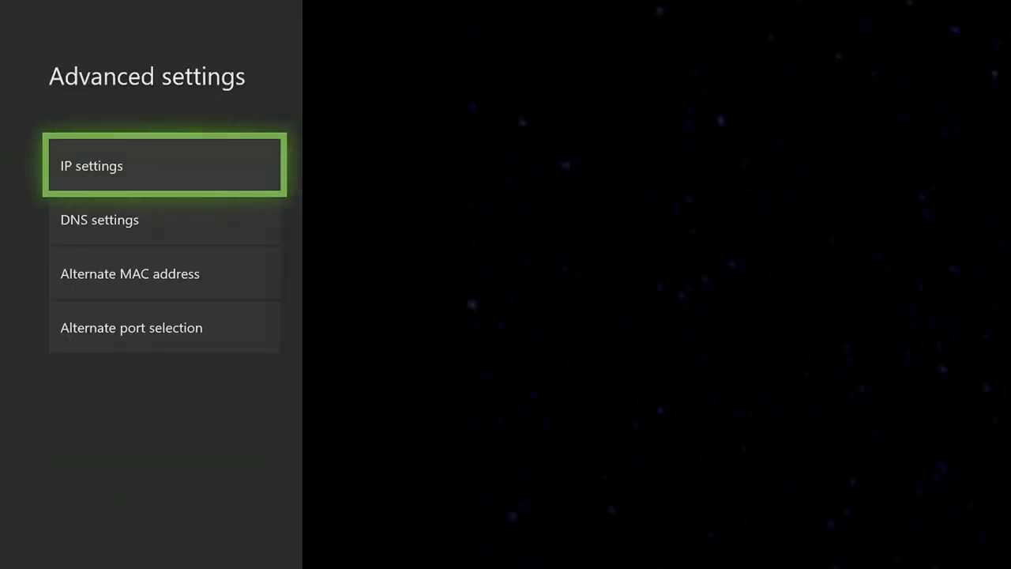
- Leave the advanced and network settings and go back to the general settings
key("Down")
key("Up")
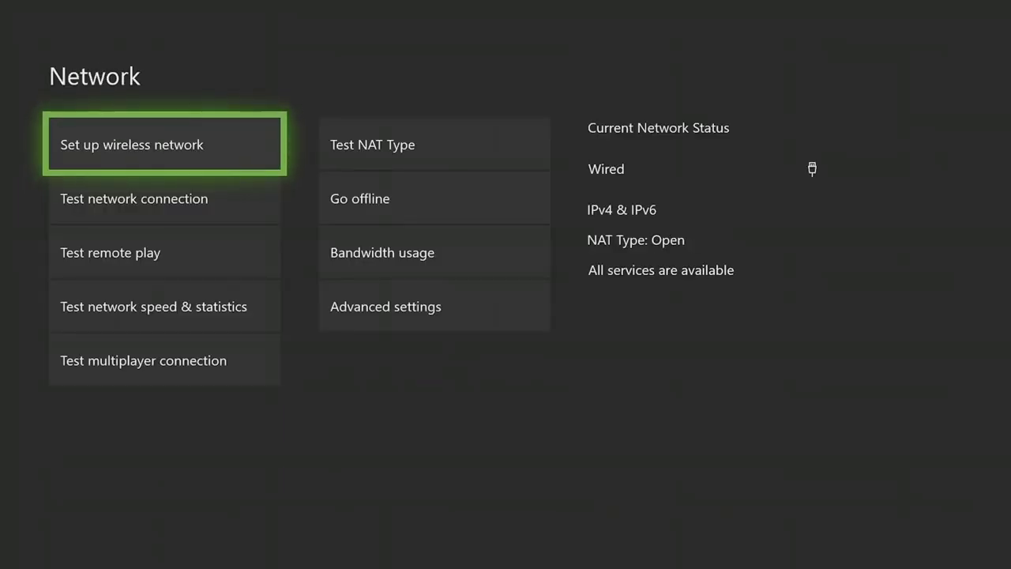
key("Escape")
- Open the Xbox guide over the settings and quit the running Minecraft game
key("super")
key("Down")
key("Down")
key("Down")
key("Down")
key("Down")
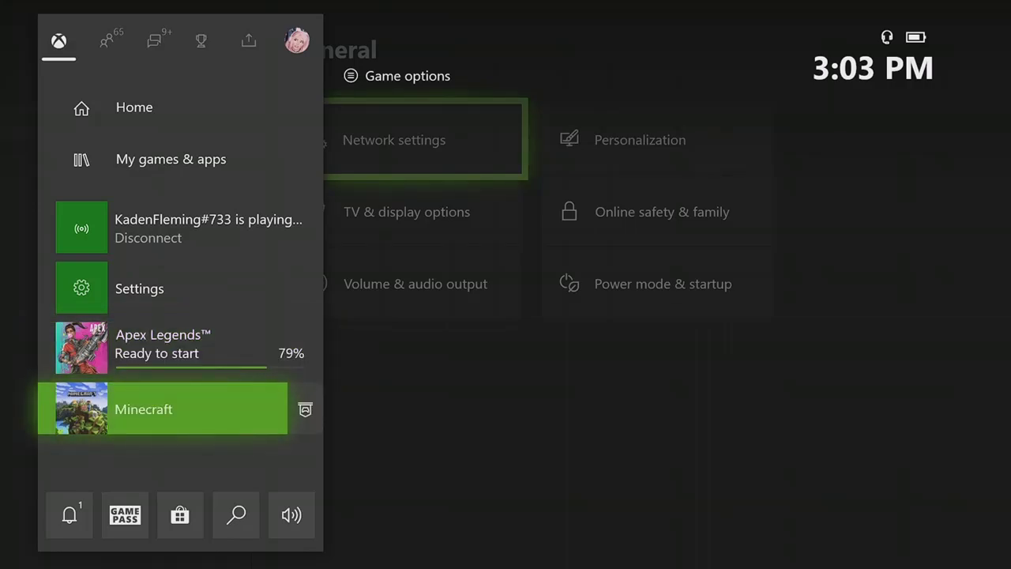
key("Menu")
key("Down")
key("Down")
key("Down")
key("Down")
key("Down")
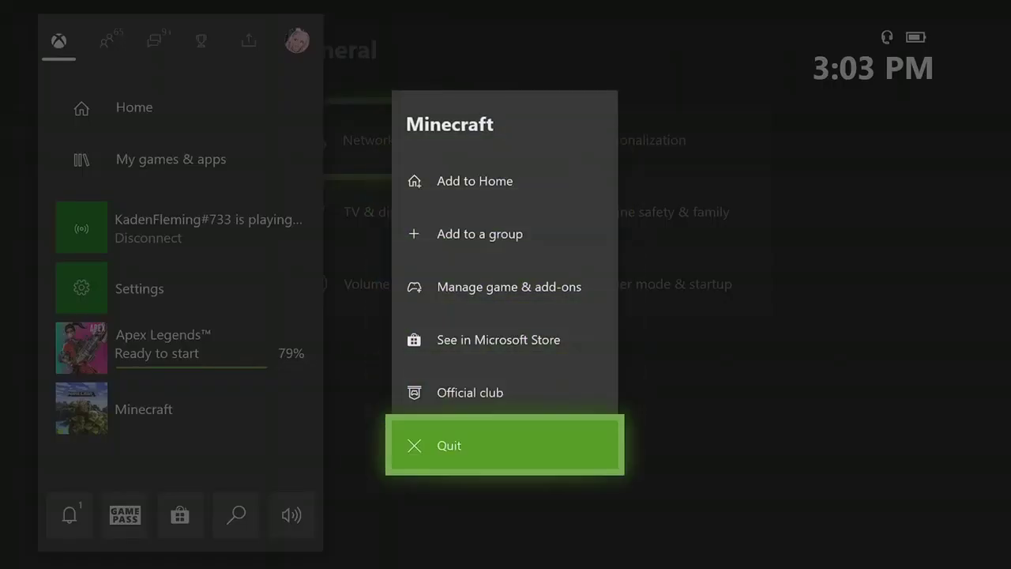
key("Return")
- Relaunch Minecraft so that its title screen opens
key("Up")
key("Up")
key("Up")
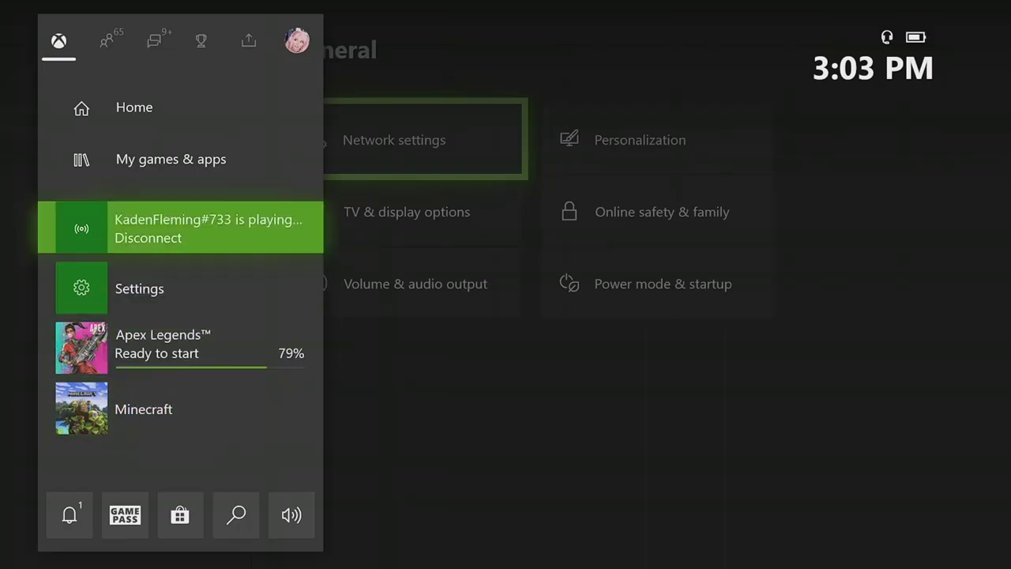
key("Down")
key("Menu")
key("Down")
key("Down")
key("Return")
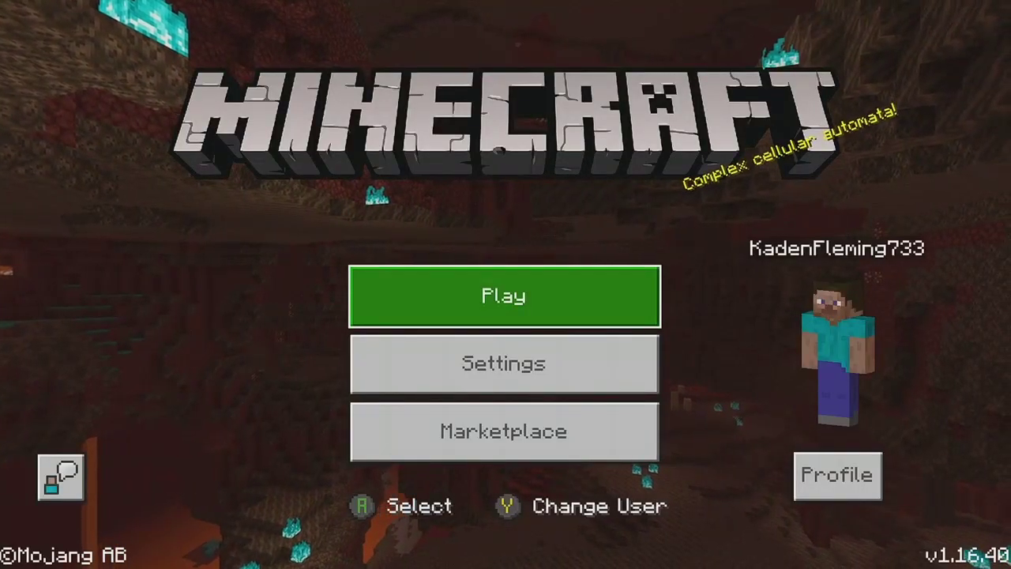
key("Return")
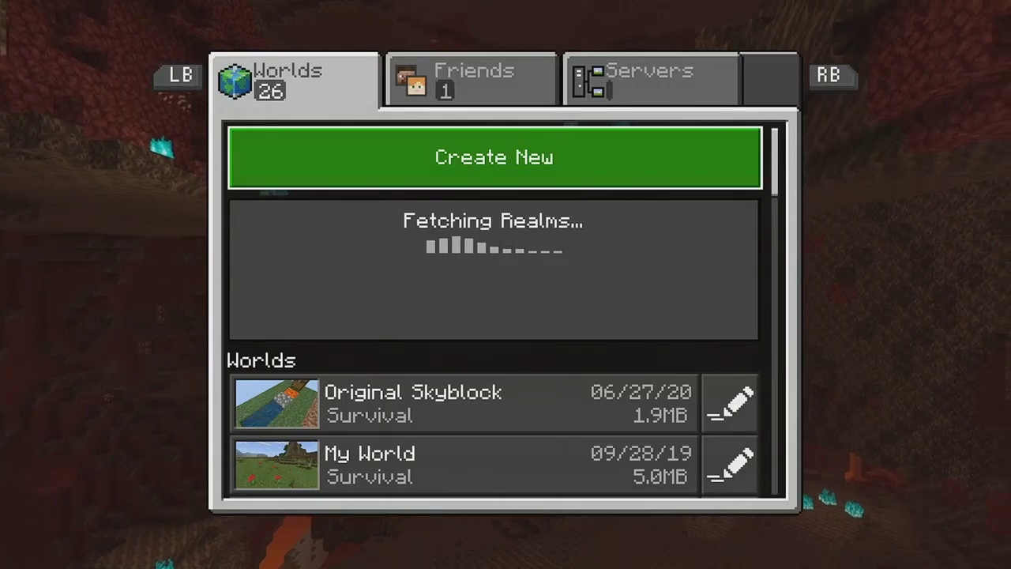
key("Tab")
key("Tab")
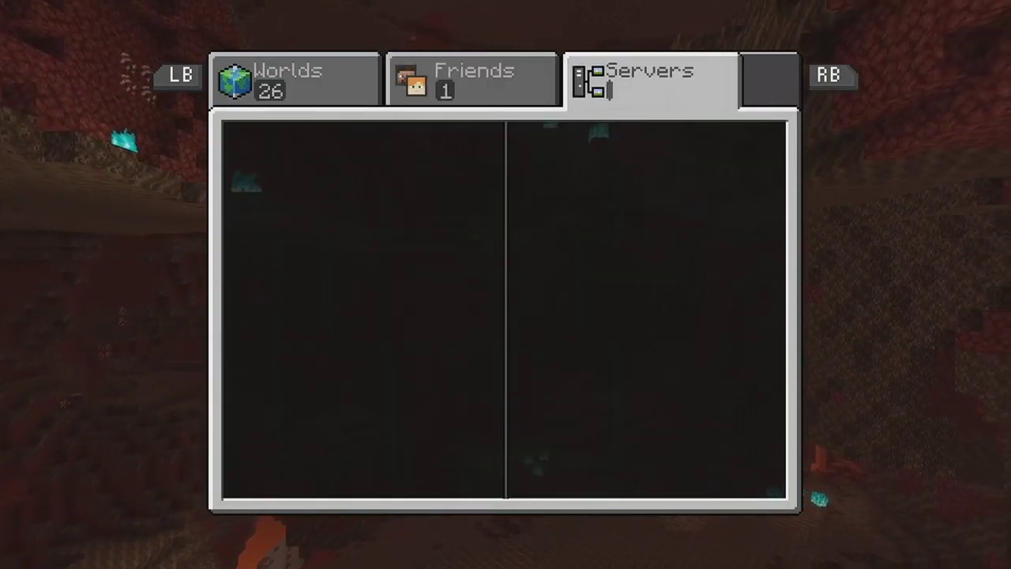
key("Escape")
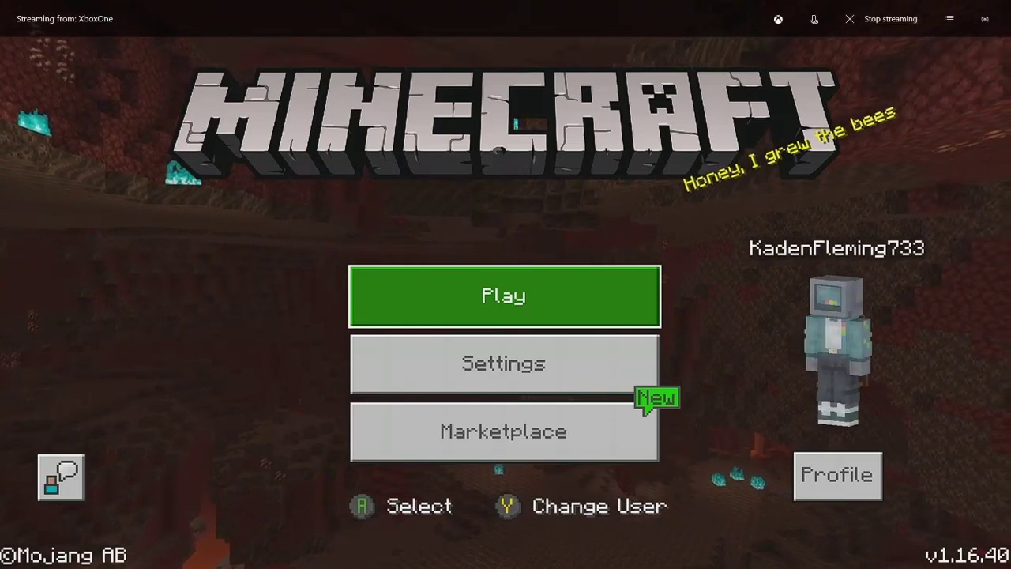
key("Return")
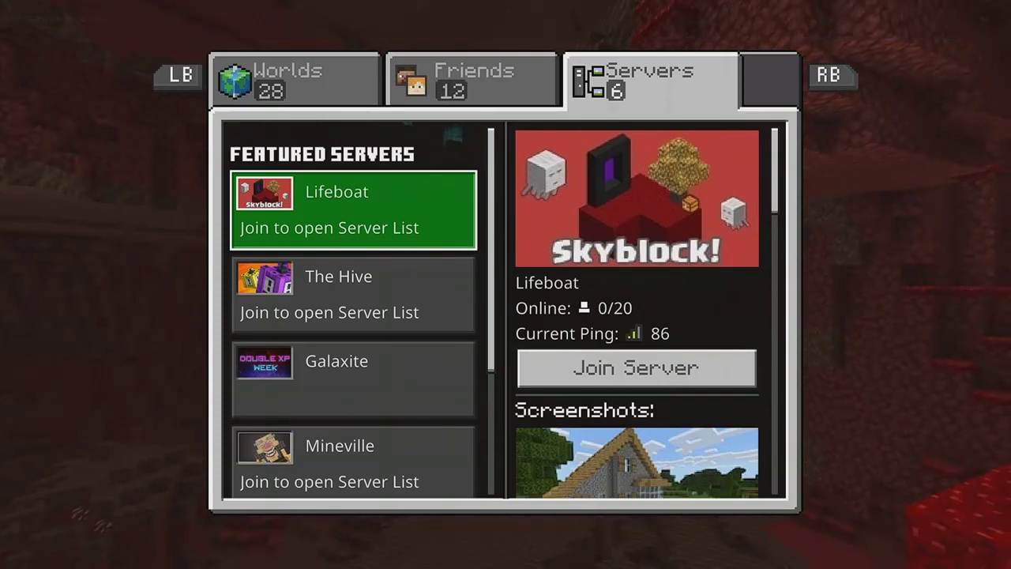
- Select The Hive among the featured servers and join it
key("Down")
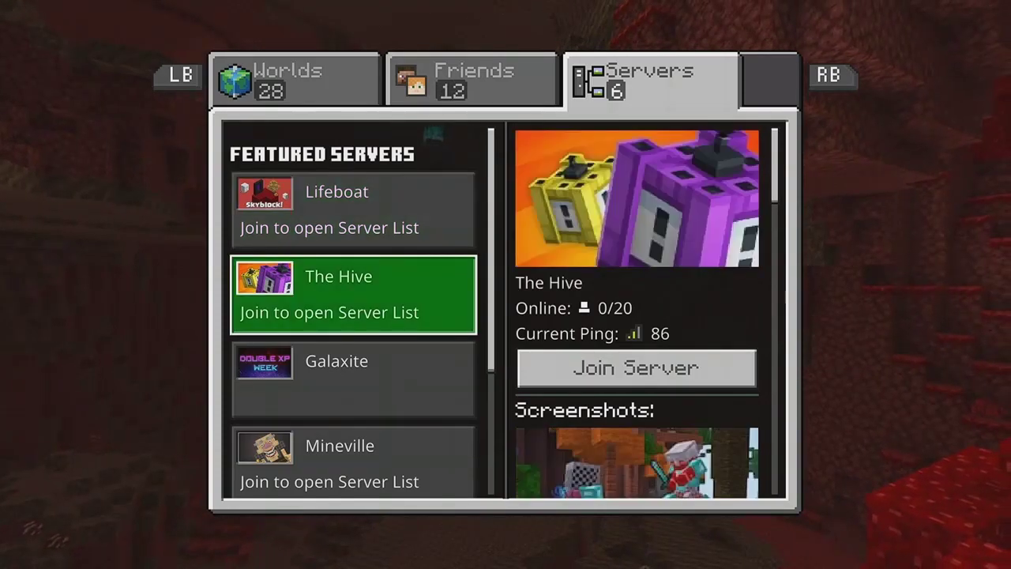
key("Down")
key("Up")
key("Right")
key("Down")
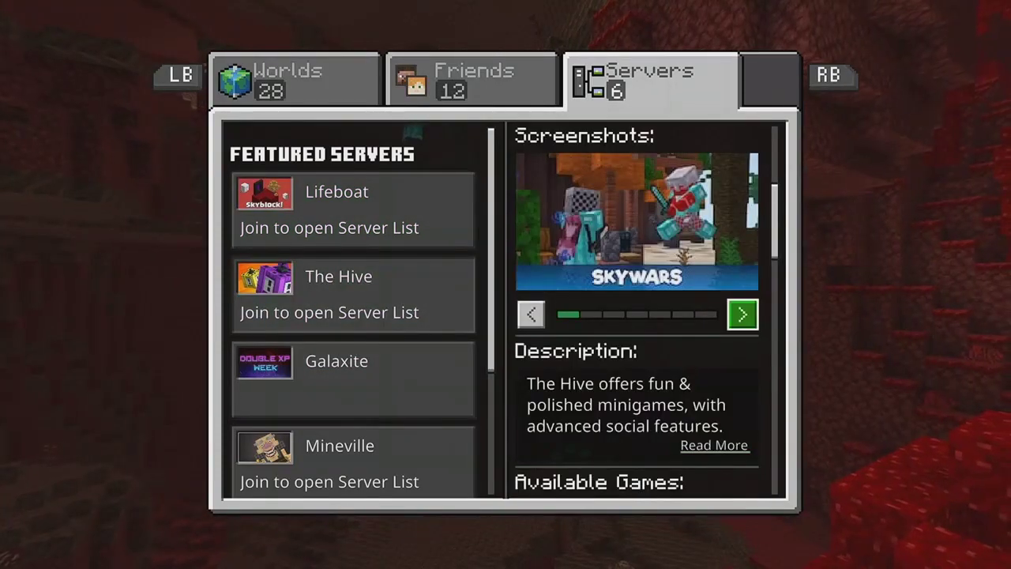
key("Left")
key("Up")
key("Down")
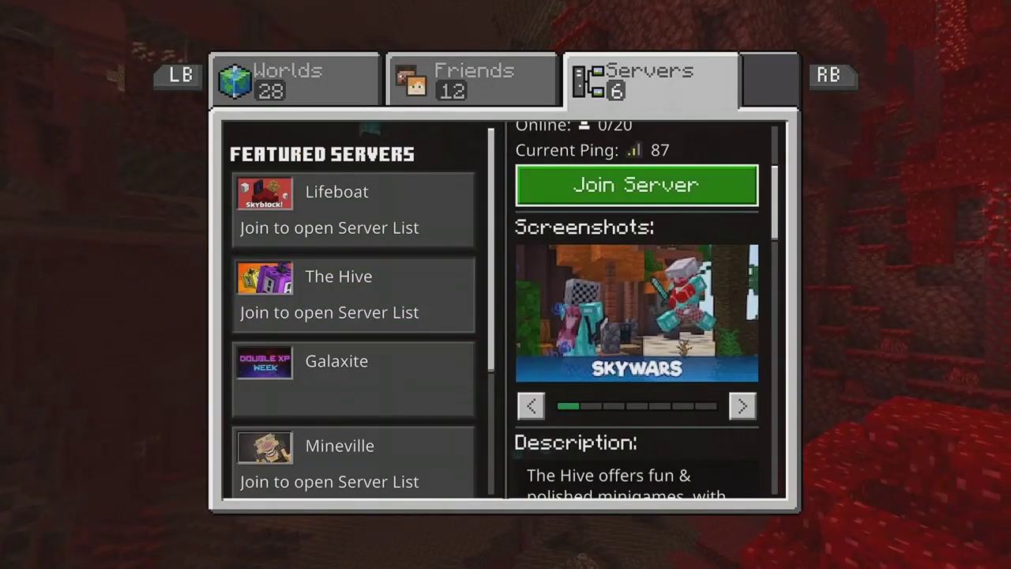
key("Right")
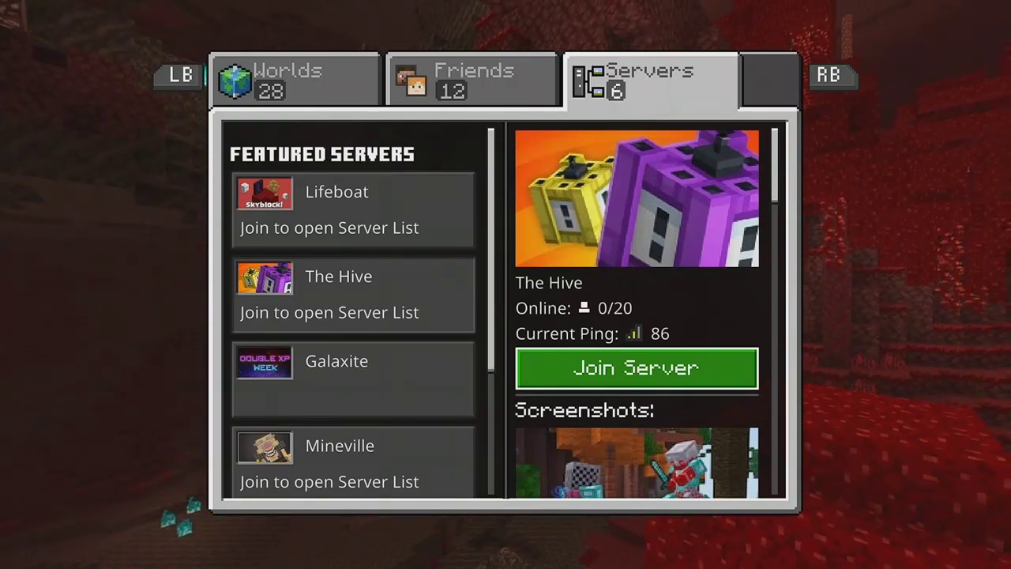
key("Return")
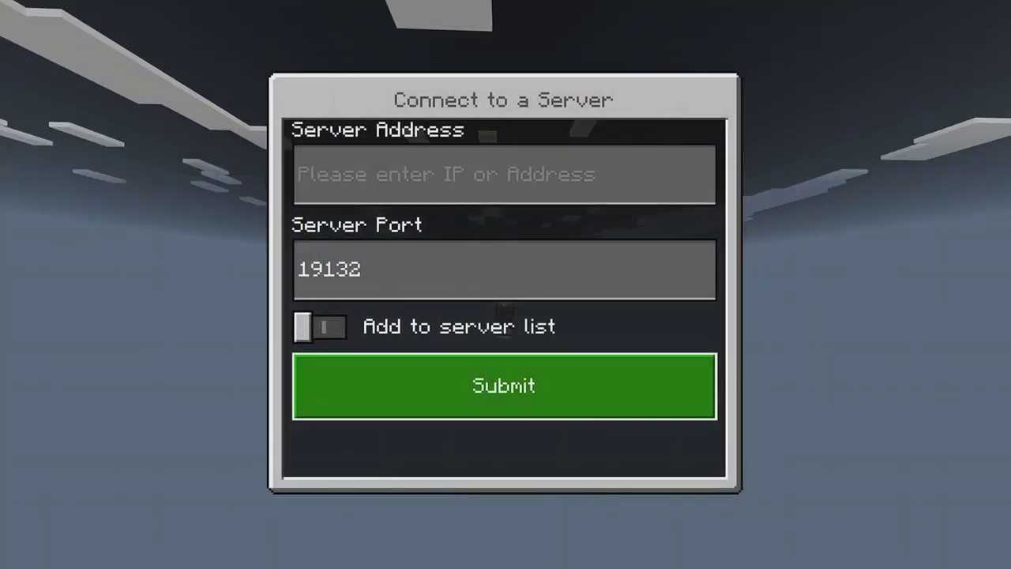
- Begin the server address in the Connect to a Server form with "Play."
key("Up")
key("Up")
key("Up")
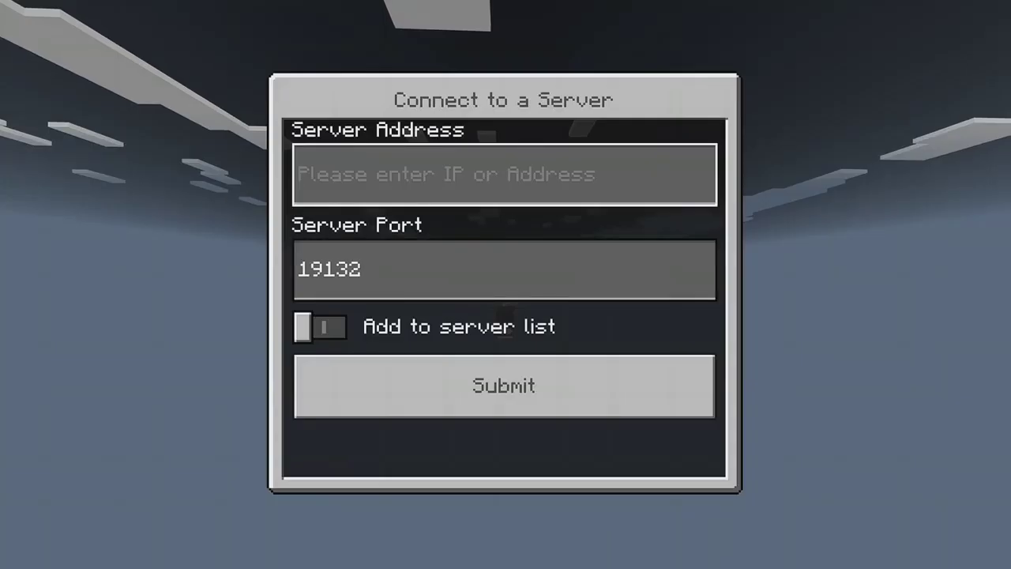
key("Return")
key("Right")
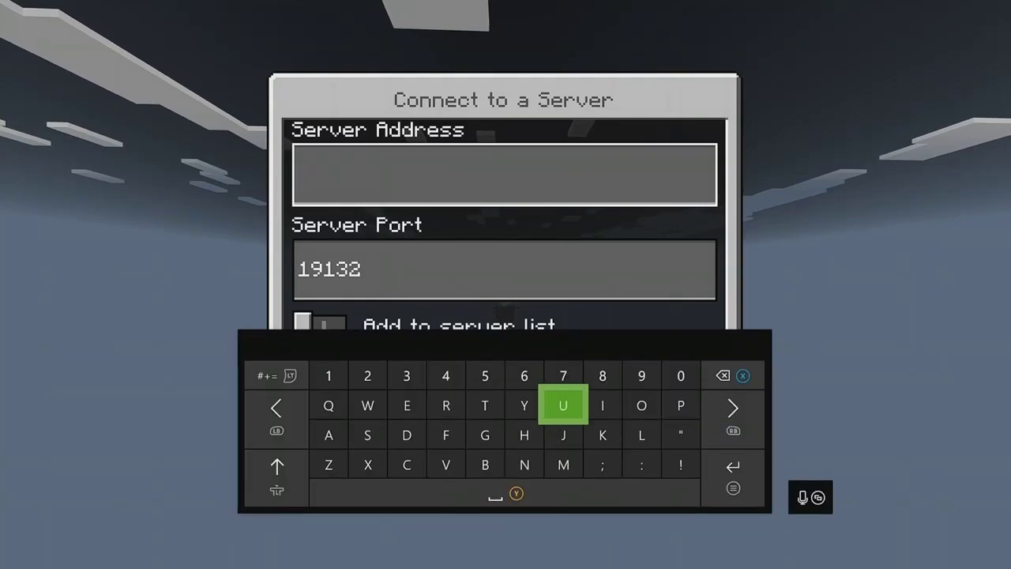
key("Right")
key("Down")
key("Right")
key("Right")
key("Up")
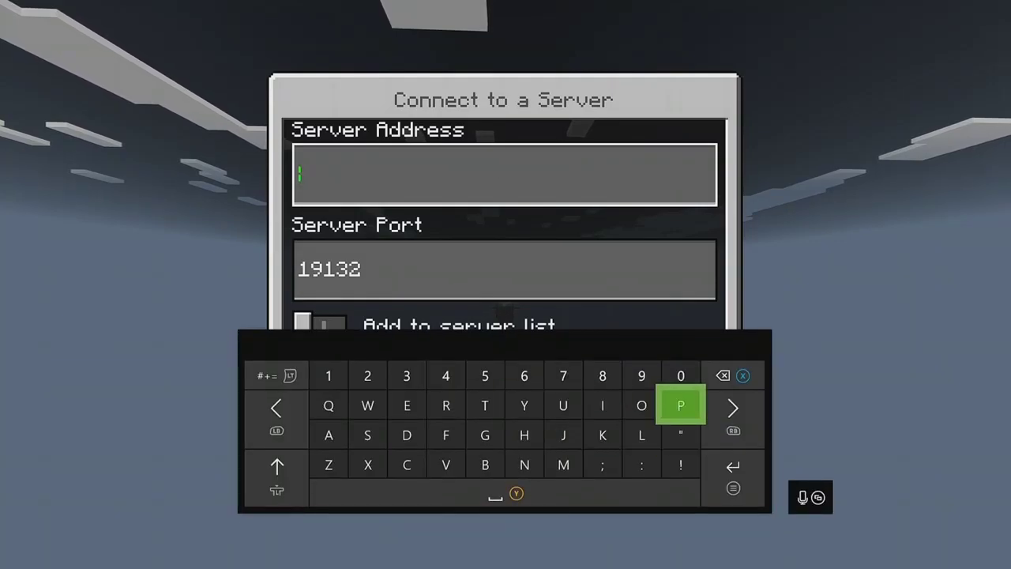
type("P")
key("Left")
key("Down")
type("l")
key("Left")
key("Left")
key("Left")
key("Left")
key("Left")
key("Left")
key("Left")
key("Left")
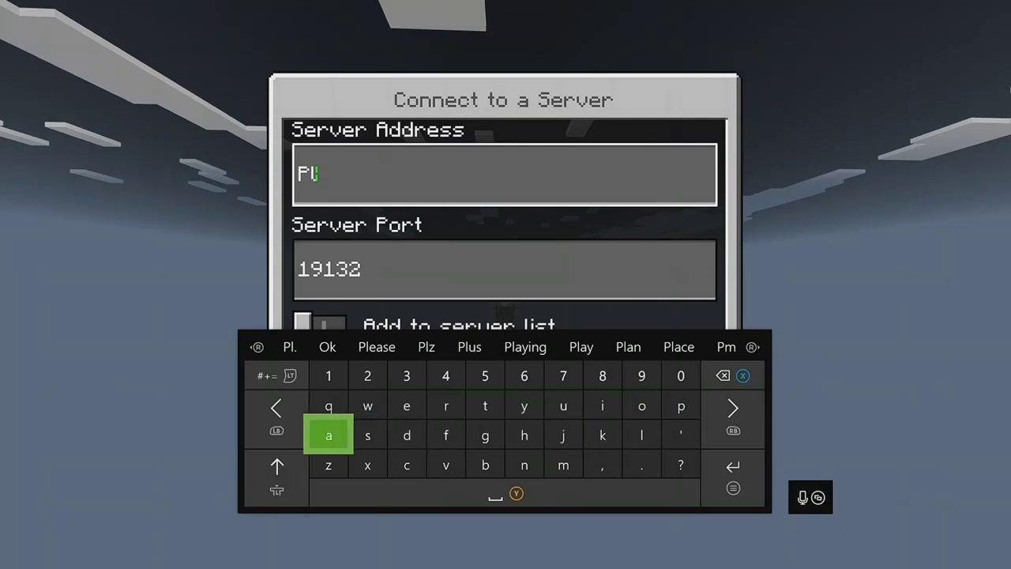
type("a")
key("Right")
key("Right")
key("Right")
key("Right")
key("Right")
key("Up")
type("y")
key("Right")
key("Down")
key("Right")
key("Right")
key("Down")
type(".")
- Continue the server address with "nether" so it reads "Play.nether"
key("Left")
key("Up")
key("Left")
key("Left")
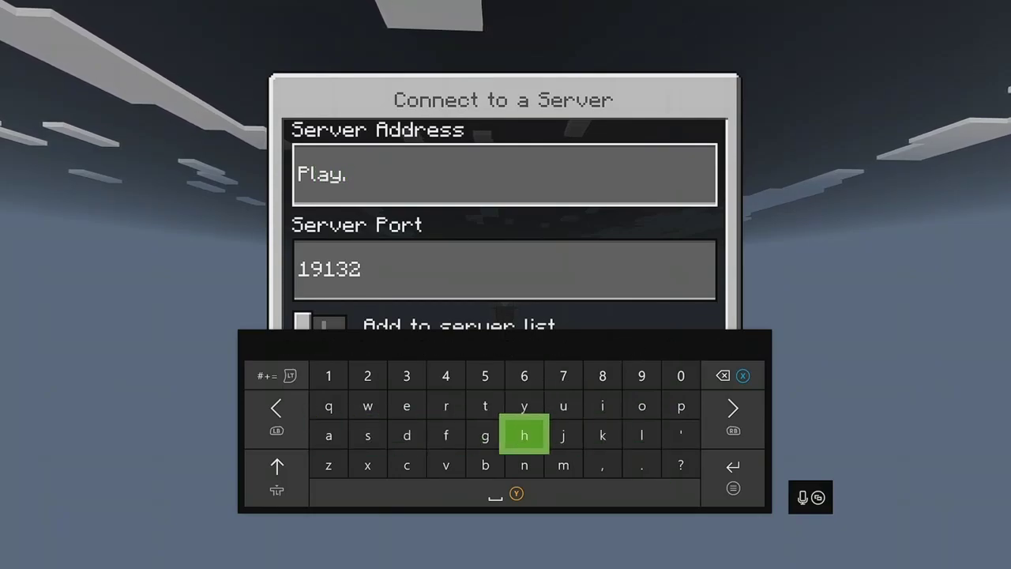
key("Down")
type("n")
key("Left")
key("Left")
key("Left")
key("Up")
key("Up")
type("e")
key("Right")
key("Right")
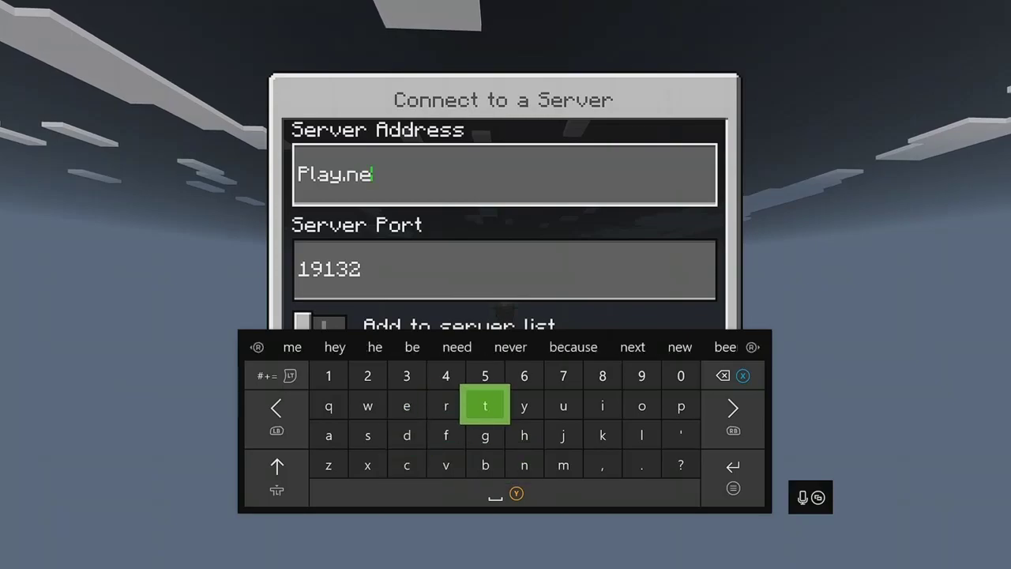
type("t")
key("Down")
key("Right")
type("h")
key("Left")
key("Left")
key("Left")
key("Up")
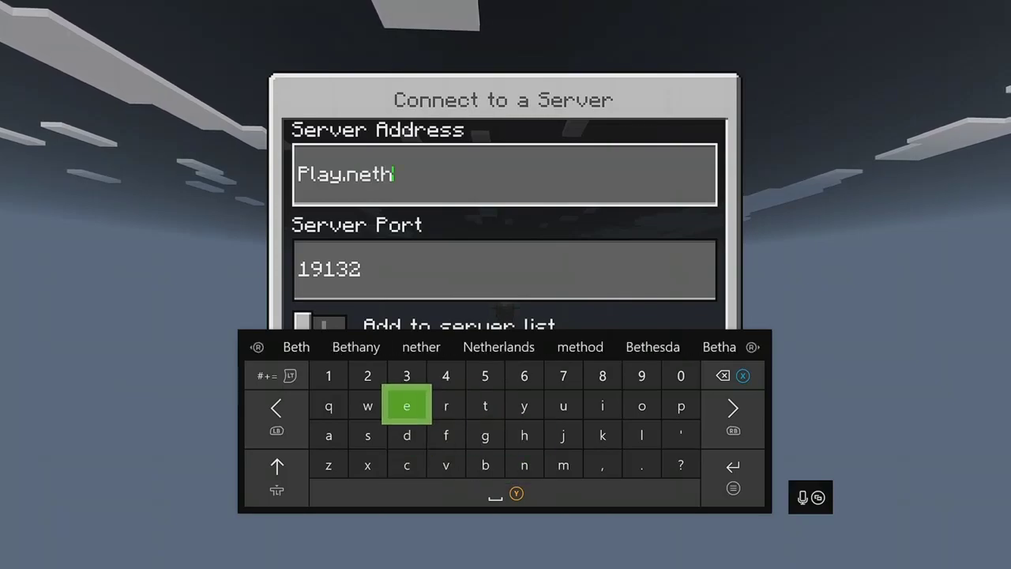
type("e")
key("Right")
type("r")
- Continue the server address with "games." so it reads "Play.nethergames."
key("Down")
key("Right")
type("g")
key("Left")
key("Left")
key("Left")
key("Left")
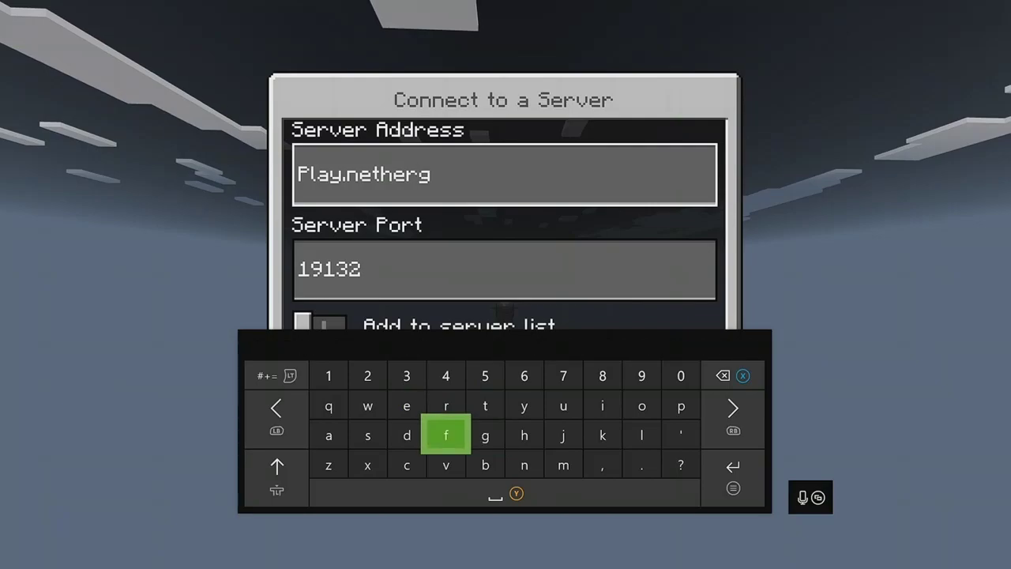
type("a")
key("Right")
key("Right")
key("Right")
key("Right")
key("Right")
key("Right")
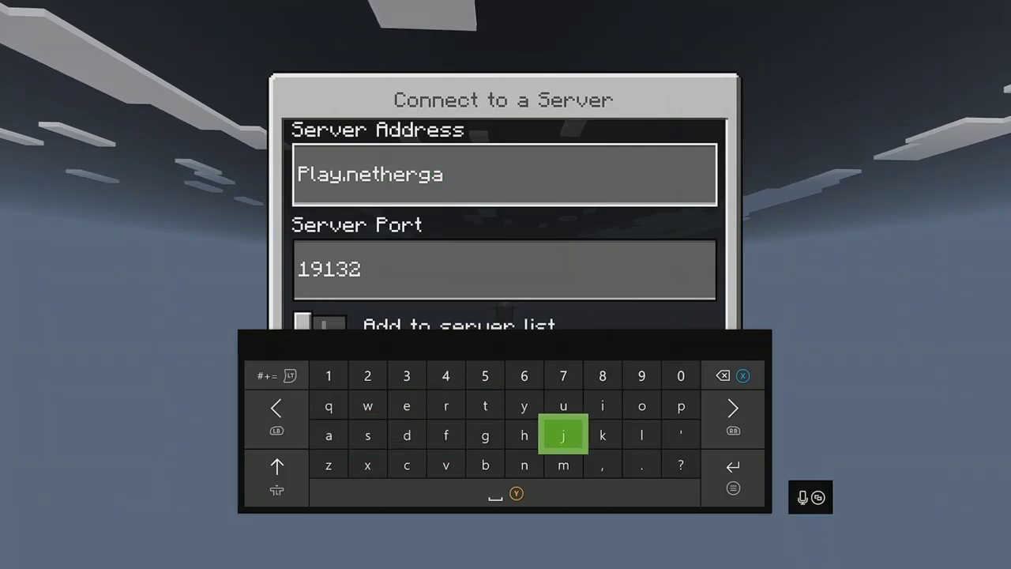
key("Down")
type("m")
key("Left")
key("Left")
key("Left")
key("Up")
key("Left")
key("Up")
type("e")
key("Down")
key("Left")
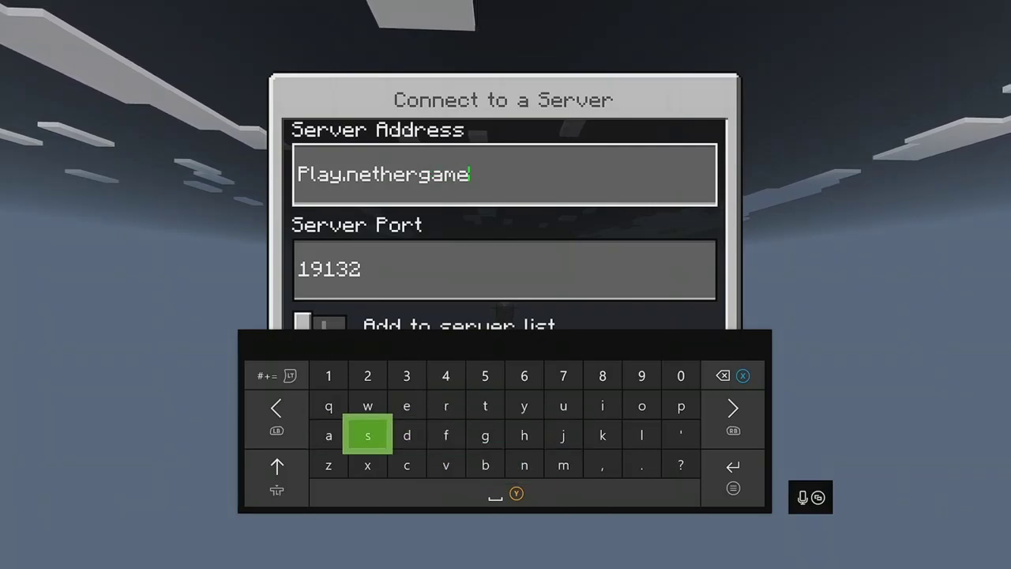
type("s")
key("Right")
key("Right")
key("Right")
key("Right")
key("Right")
key("Right")
key("Right")
key("Down")
type(".")
- Complete the server address with "org" so it reads "Play.nethergames.org" and finish text entry
key("Left")
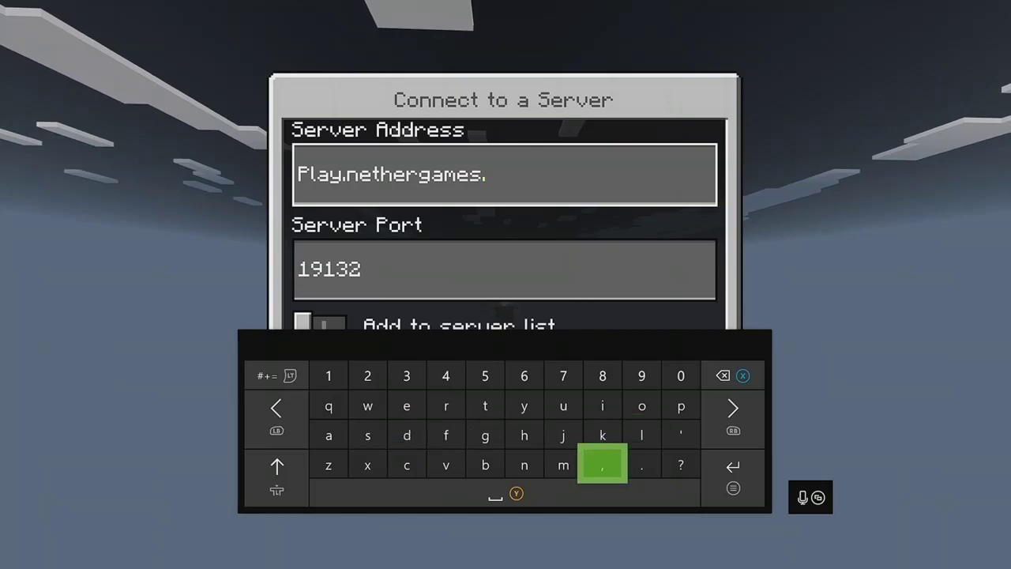
key("Up")
key("Up")
key("Right")
type("o")
key("Left")
key("Left")
key("Left")
key("Left")
key("Left")
type("r")
key("Right")
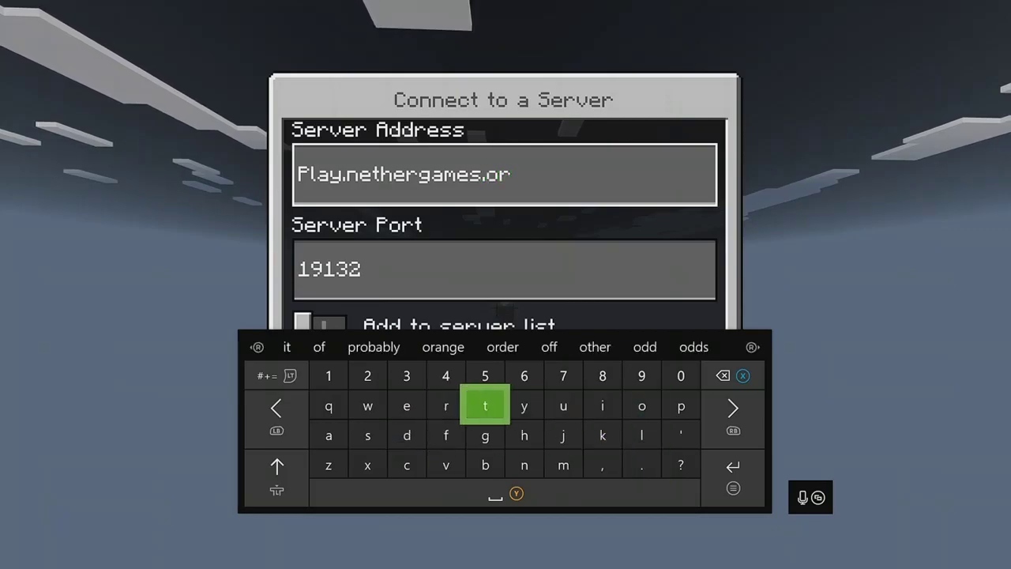
key("Down")
type("g")
key("Return")
- Turn on adding the server to the server list and submit the connection form to join NetherGames
key("Down")
key("Down")
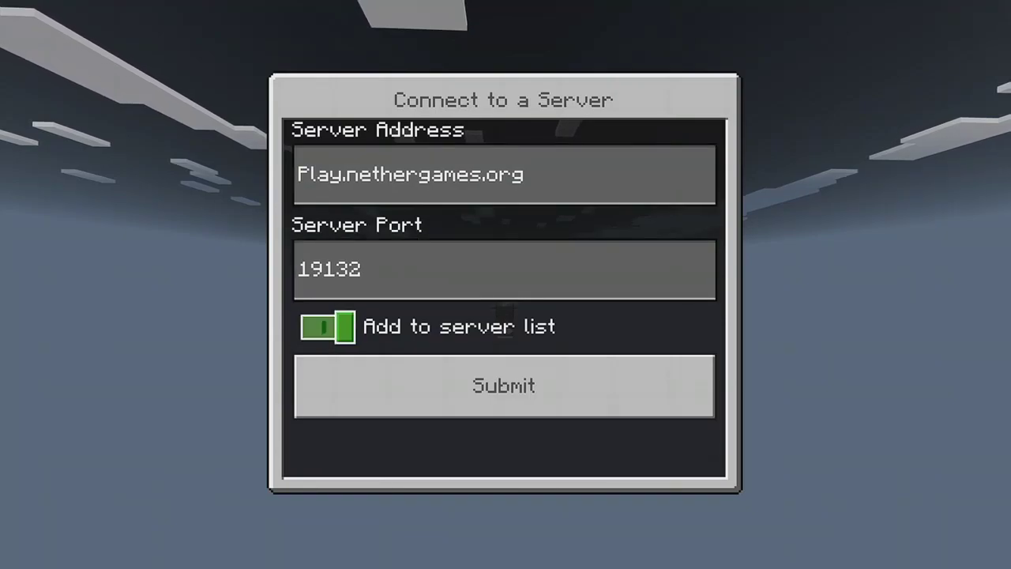
key("Down")
key("Return")
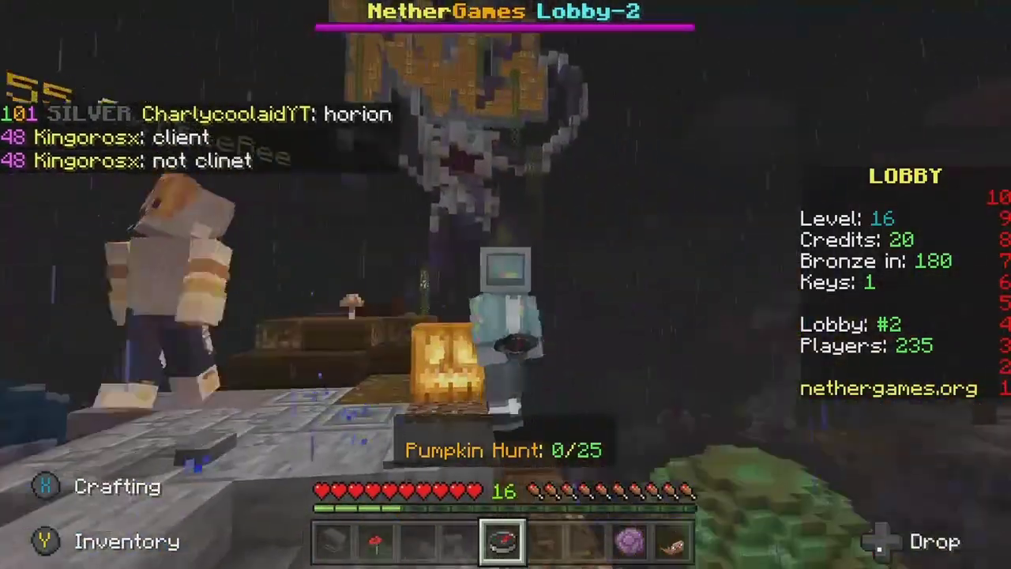
key("super")
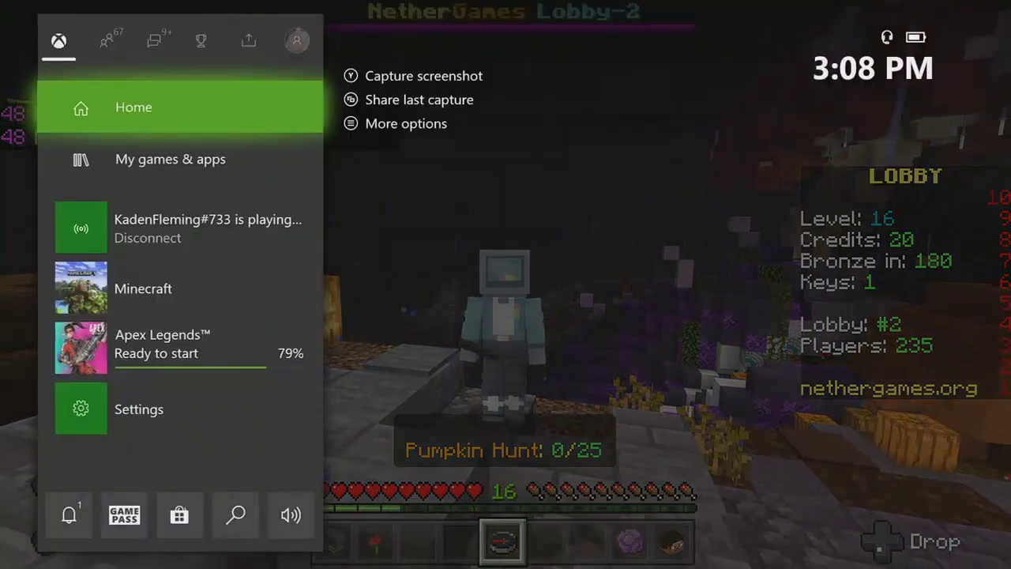
key("Right")
key("Right")
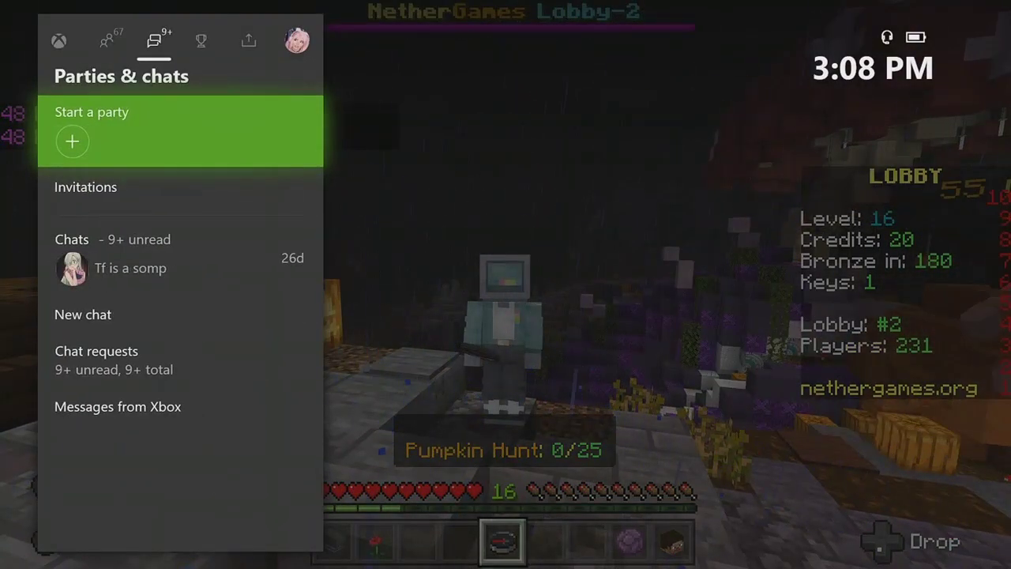
key("Escape")
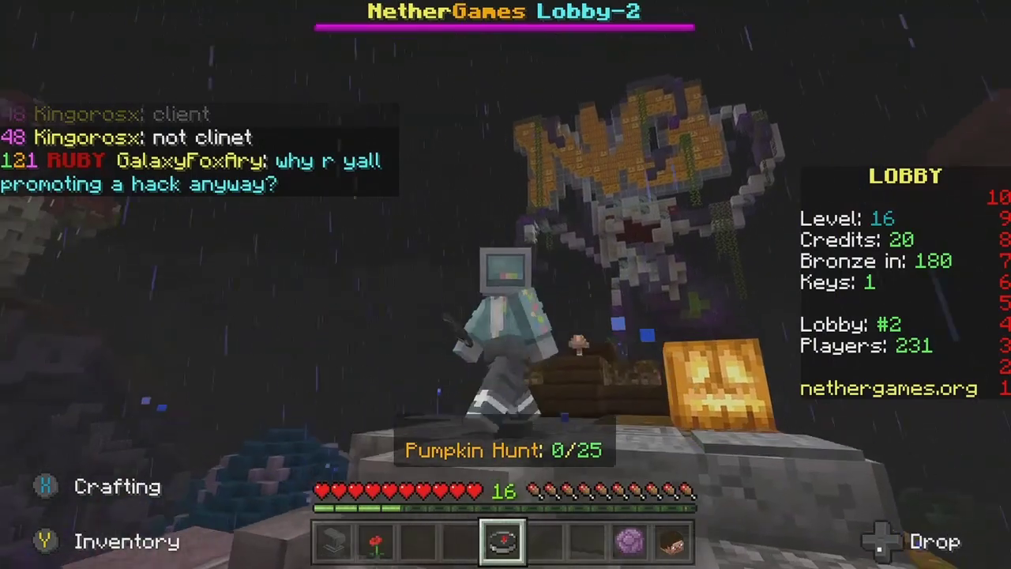
key("4")
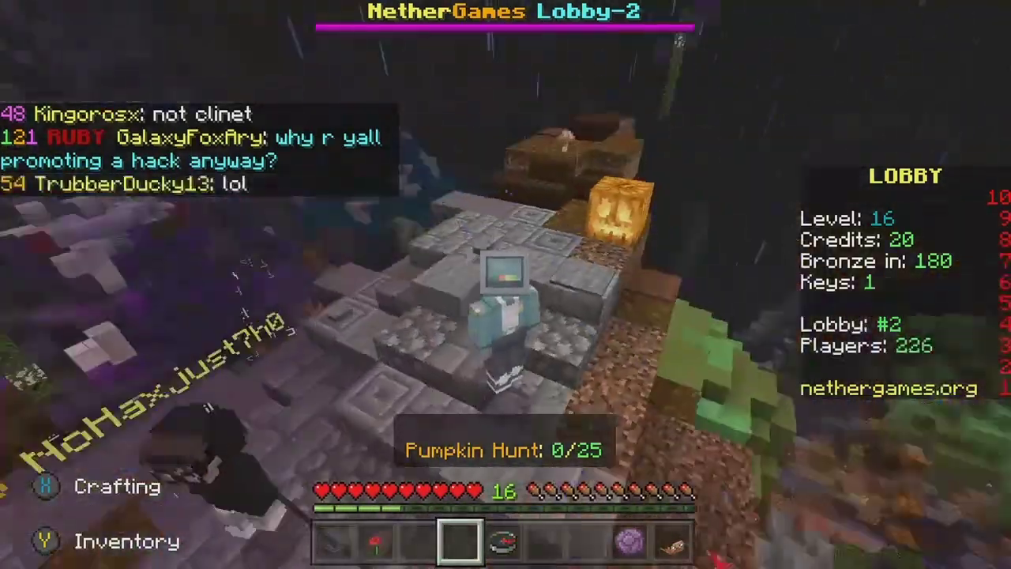